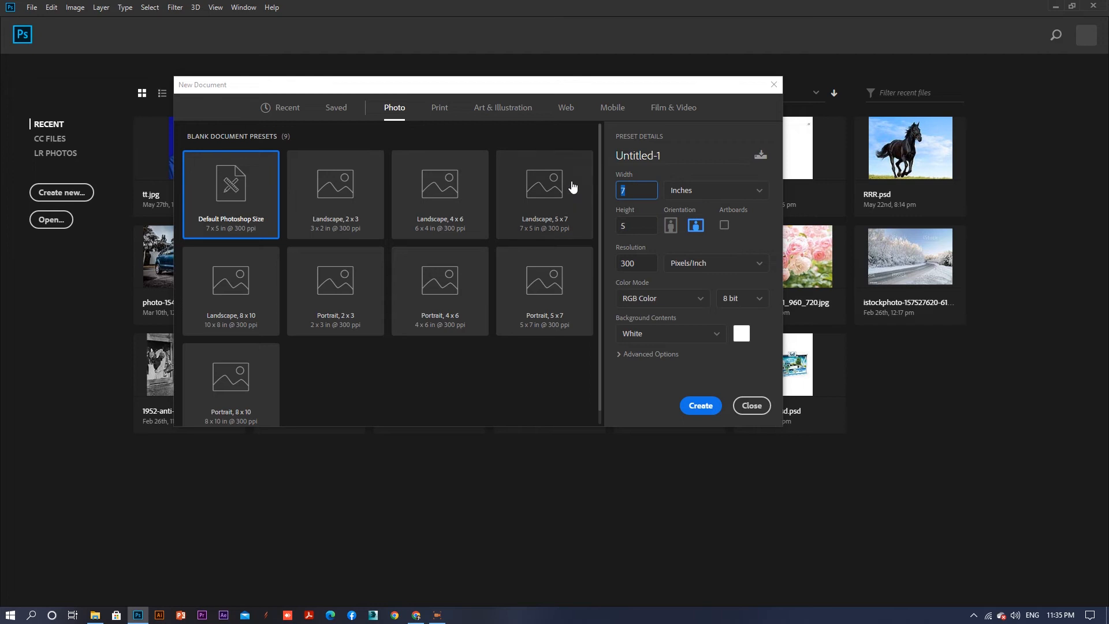
# - Create a new document from the Landscape 4 x 6 in preset switched to portrait orientation
pyautogui.click(459, 215)
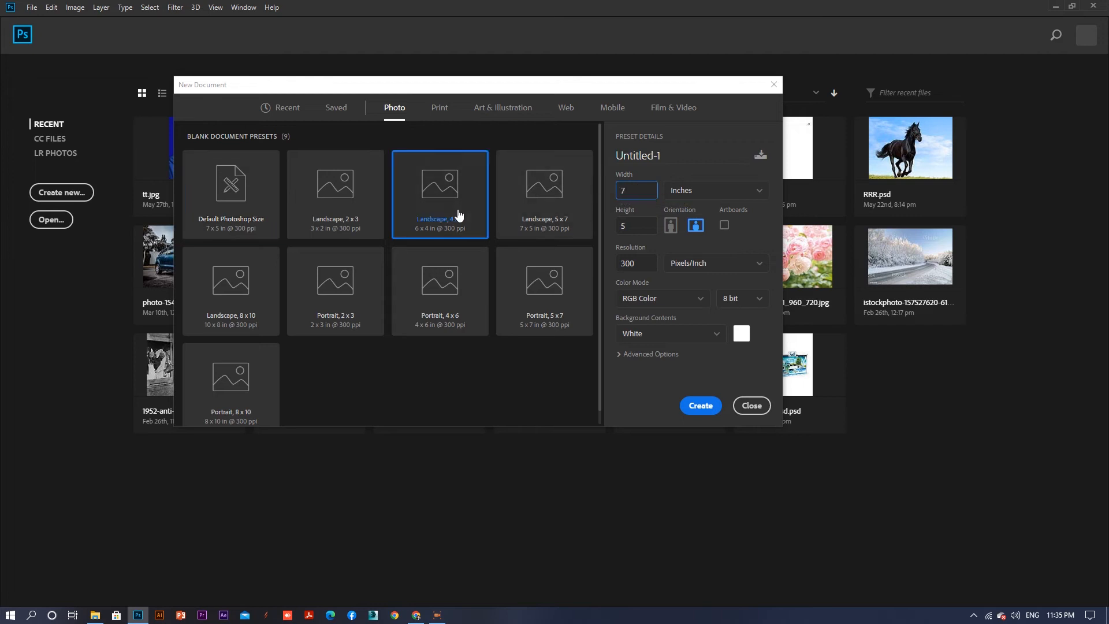
pyautogui.click(671, 225)
pyautogui.click(691, 407)
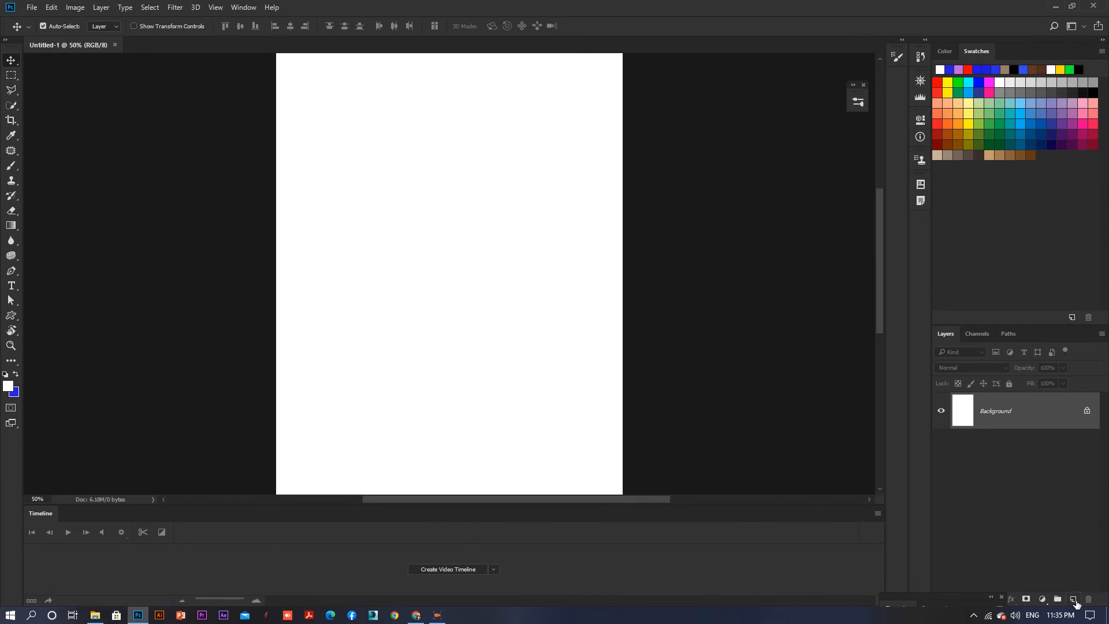
# - Add a new layer and bring the photo FB_IMG_1629786833301.jpg from File Explorer onto the canvas
pyautogui.click(1074, 601)
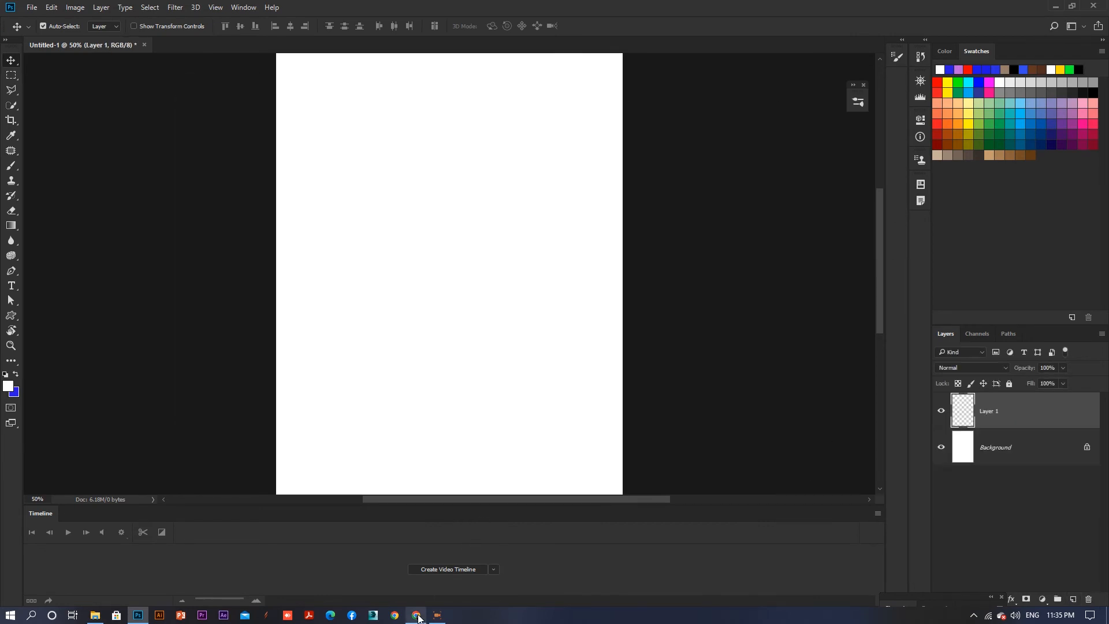
pyautogui.click(418, 617)
pyautogui.click(416, 616)
pyautogui.click(96, 615)
pyautogui.click(143, 453)
pyautogui.moveTo(143, 452); pyautogui.dragTo(512, 288)
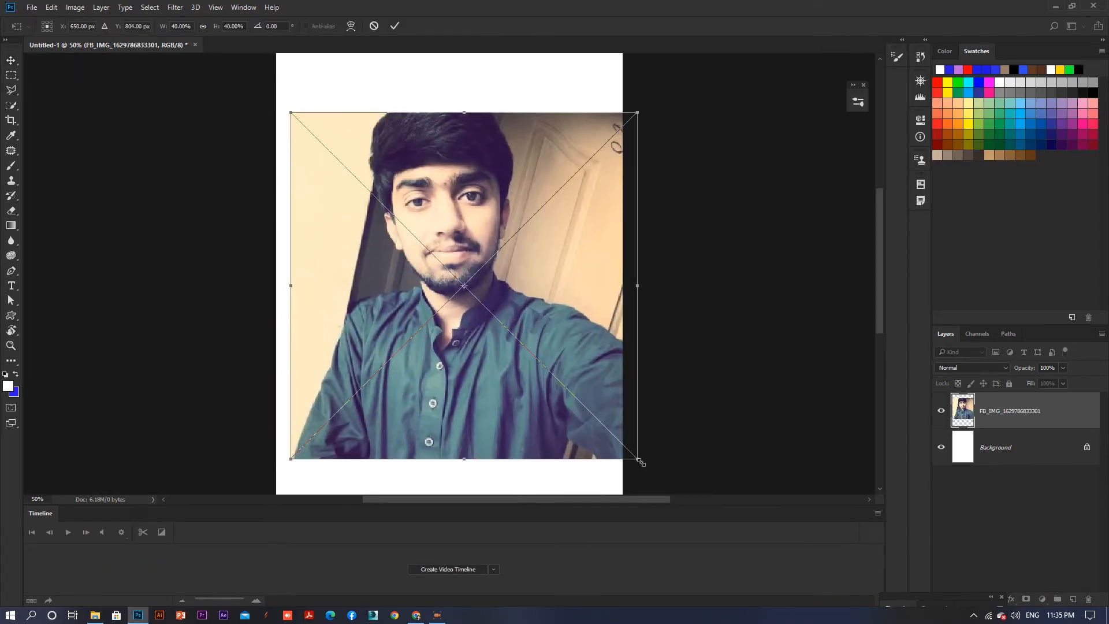
# - Scale the placed photo to about 58.67% so it fills the canvas, commit the transform and nudge it
pyautogui.moveTo(641, 462); pyautogui.dragTo(716, 513)
pyautogui.scroll(1, 630, 209)
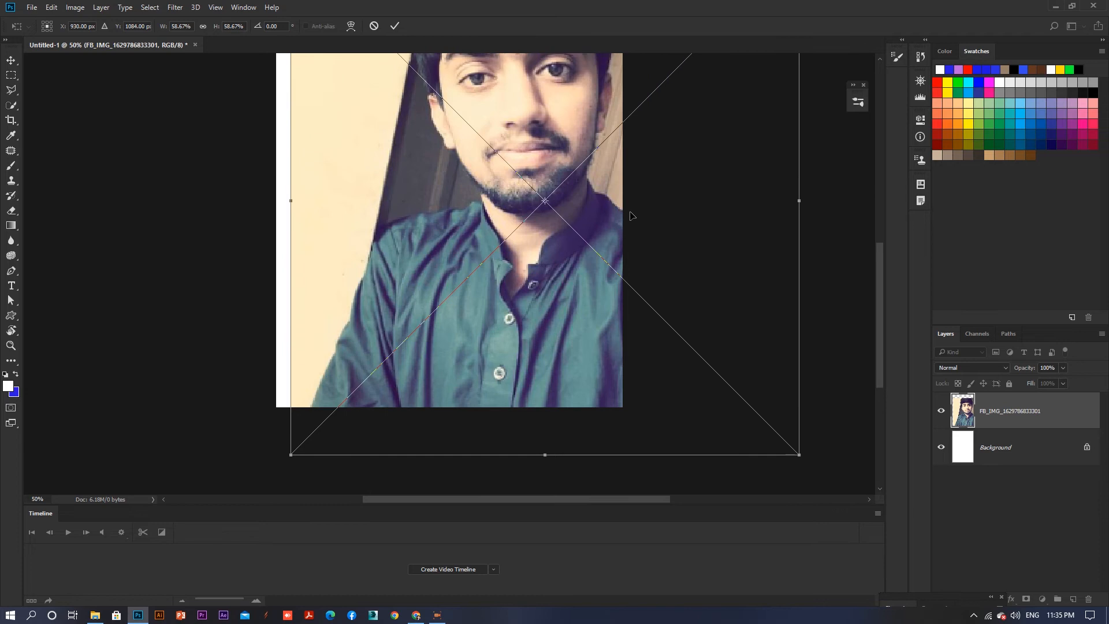
pyautogui.scroll(-3, 632, 213)
pyautogui.moveTo(618, 243); pyautogui.dragTo(583, 196)
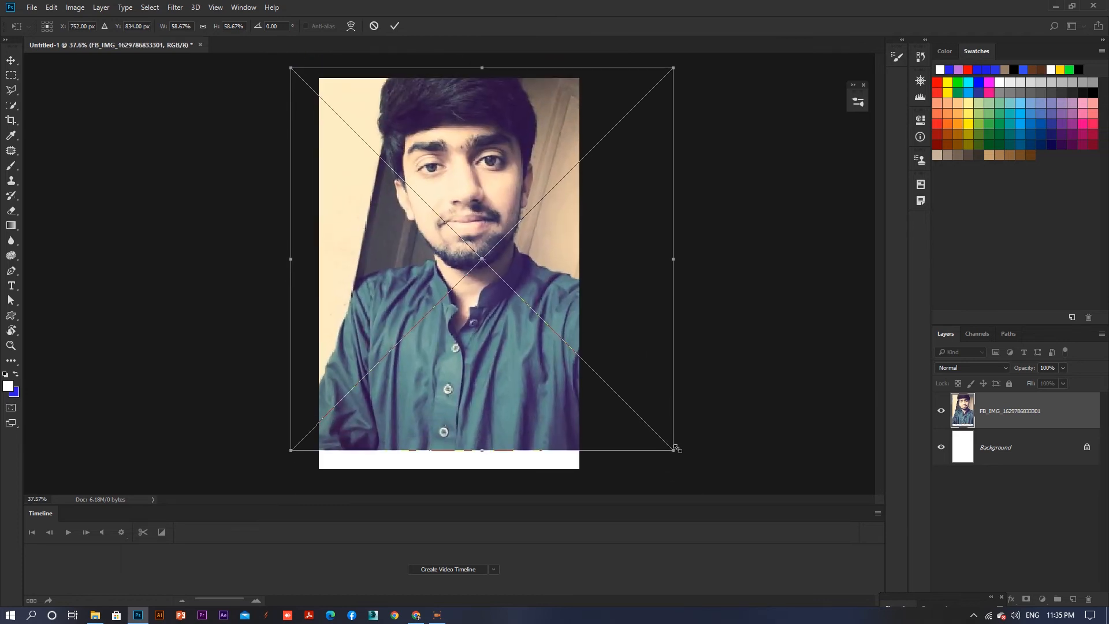
pyautogui.moveTo(676, 447); pyautogui.dragTo(701, 462)
pyautogui.doubleClick(601, 292)
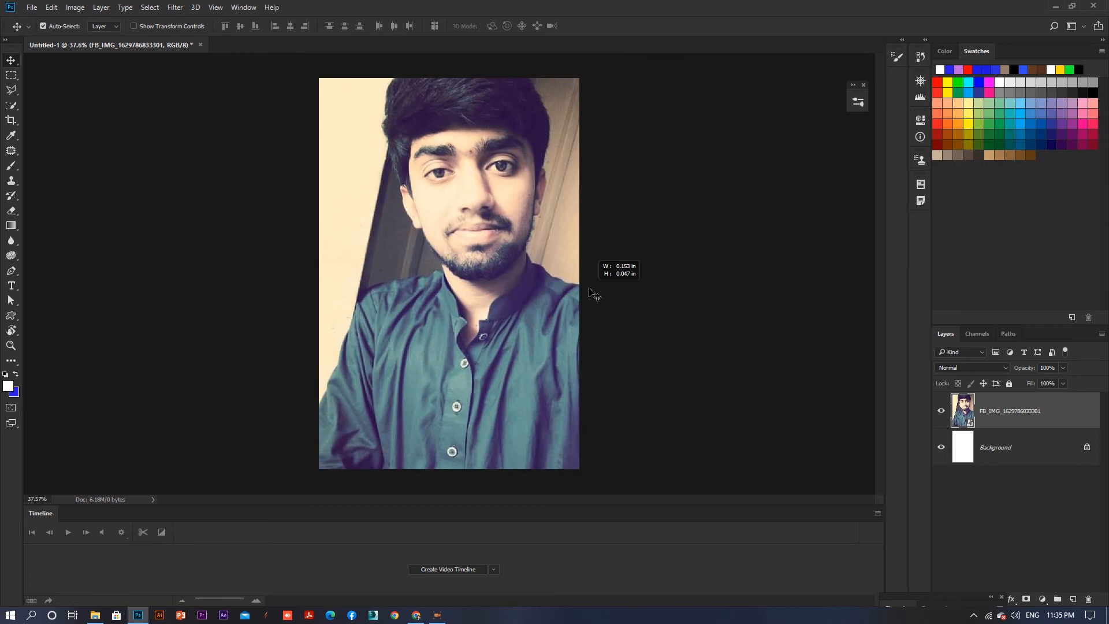
pyautogui.moveTo(507, 282); pyautogui.dragTo(500, 287)
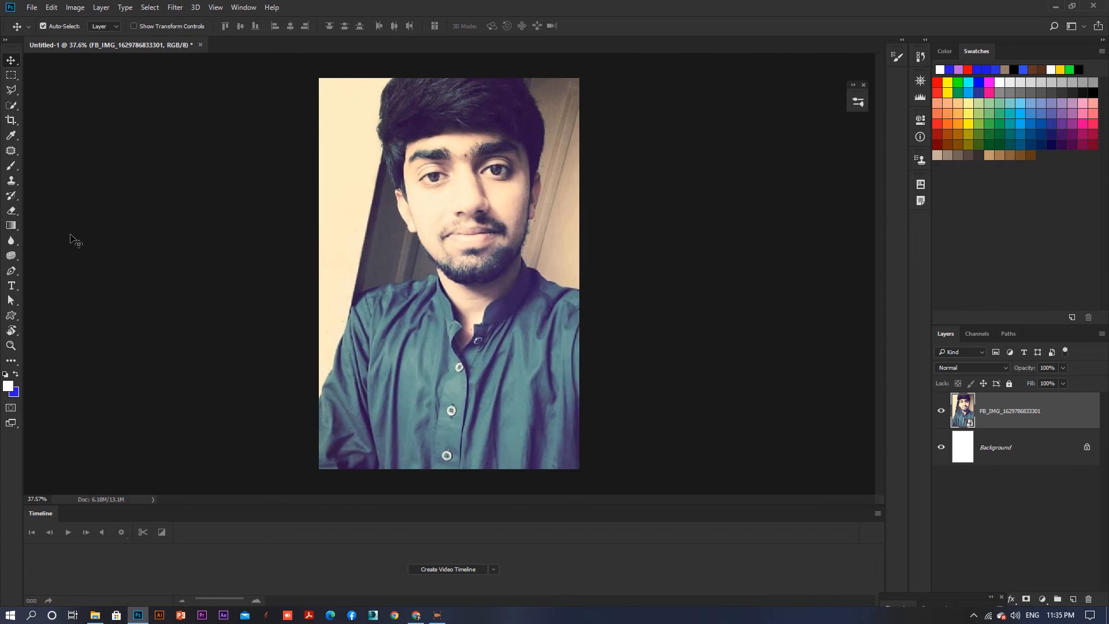
# - With the Pen tool, start a path at the photo's left edge and trace up the left shoulder to the beard
pyautogui.click(11, 271)
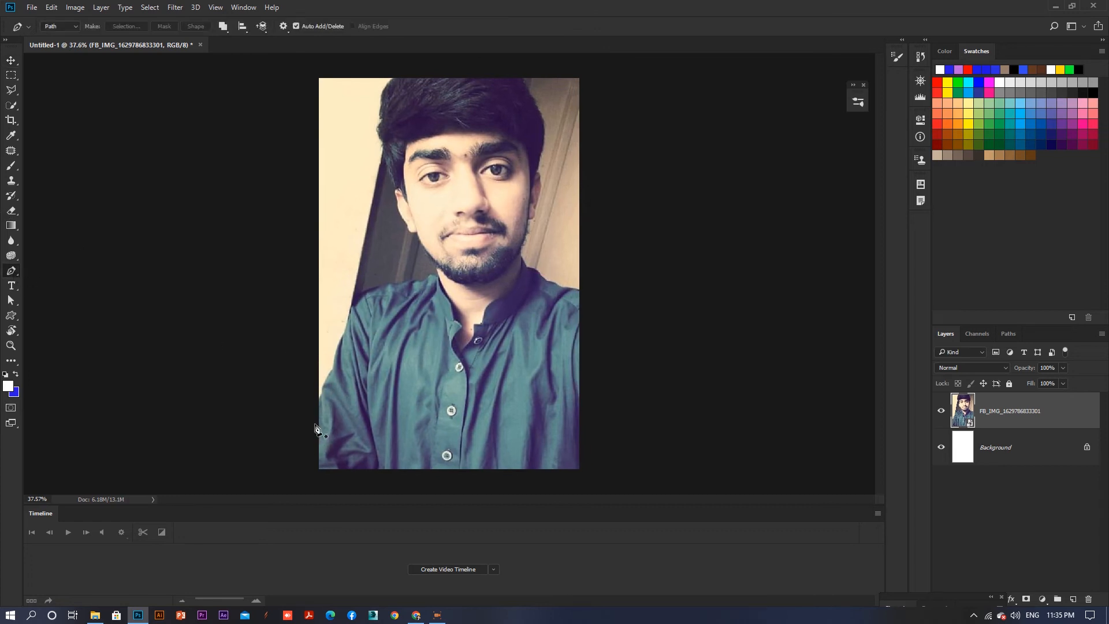
pyautogui.click(318, 403)
pyautogui.press('super')
pyautogui.press('super')
pyautogui.scroll(1, 329, 404)
pyautogui.scroll(1, 321, 384)
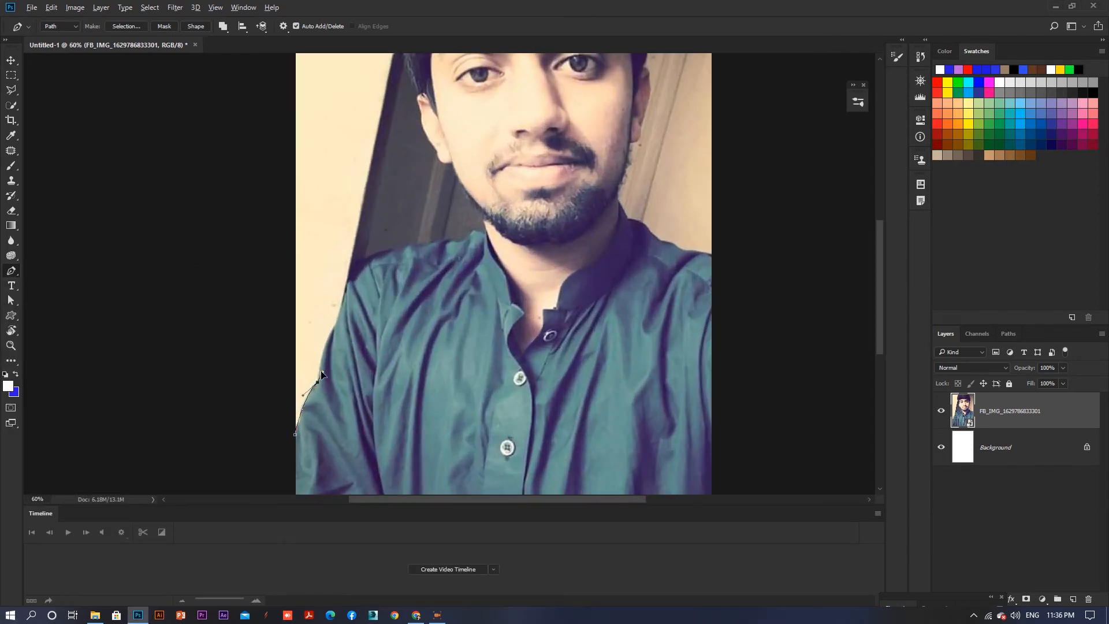
pyautogui.click(332, 327)
pyautogui.hotkey('ctrl', 'alt', 'z')
pyautogui.hotkey('ctrl', 'alt', 'z')
pyautogui.moveTo(336, 325); pyautogui.dragTo(342, 319)
pyautogui.hotkey('ctrl', 'alt', 'z')
pyautogui.hotkey('ctrl', 'alt', 'z')
pyautogui.hotkey('ctrl', 'alt', 'z')
pyautogui.moveTo(317, 382); pyautogui.dragTo(333, 367)
pyautogui.click(334, 328)
pyautogui.scroll(1, 342, 324)
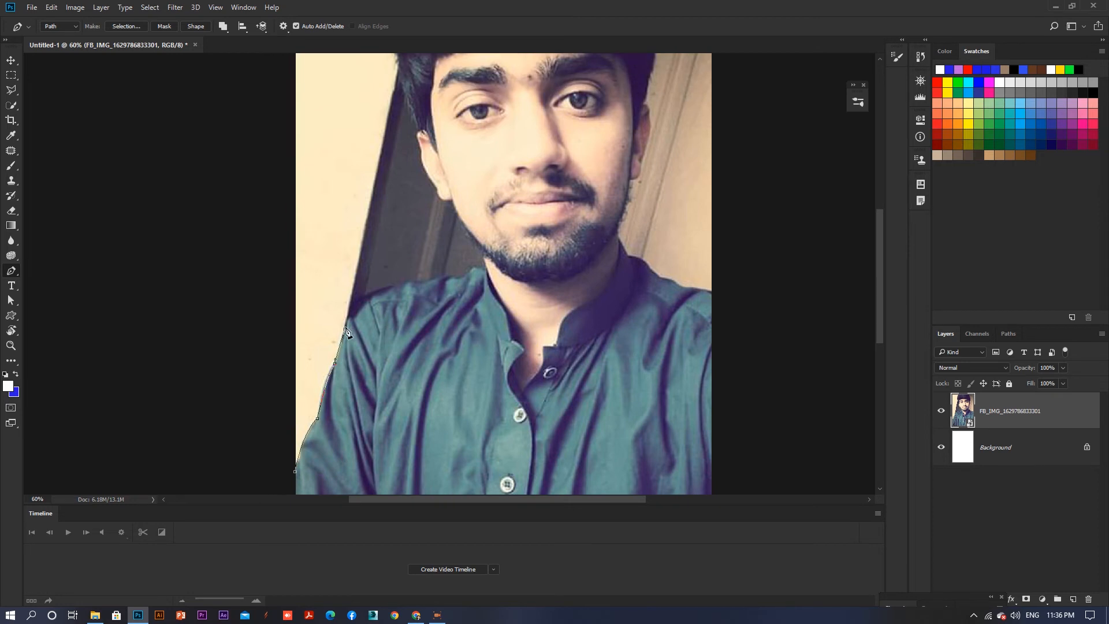
pyautogui.click(346, 318)
pyautogui.moveTo(391, 285); pyautogui.dragTo(448, 278)
pyautogui.moveTo(473, 270); pyautogui.dragTo(479, 336)
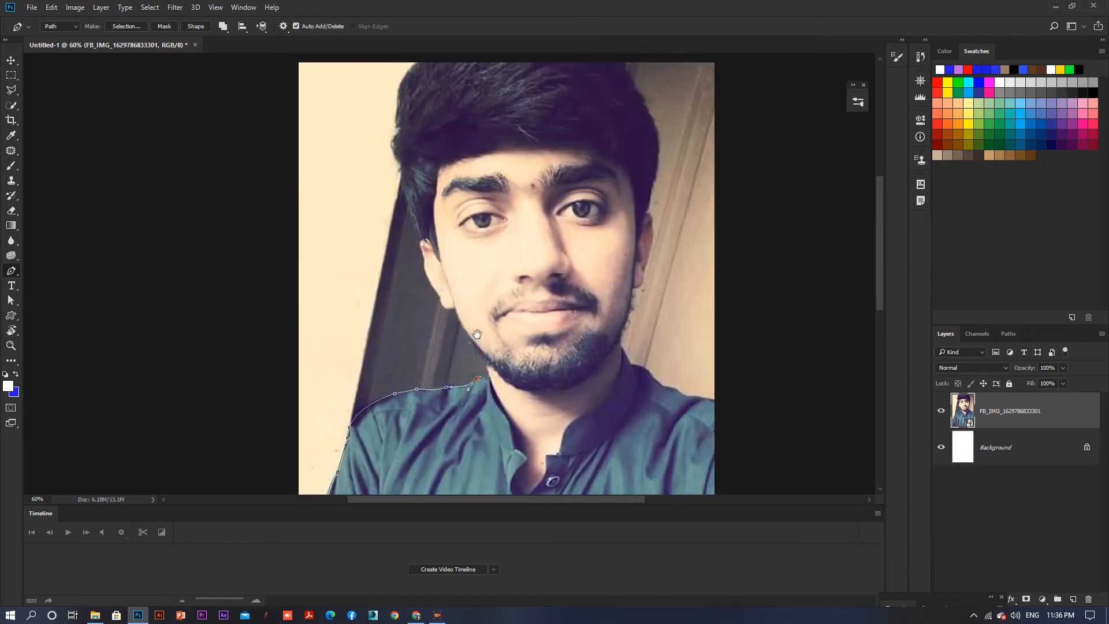
# - Continue the path up the left side of the beard and face to the ear
pyautogui.scroll(7, 479, 347)
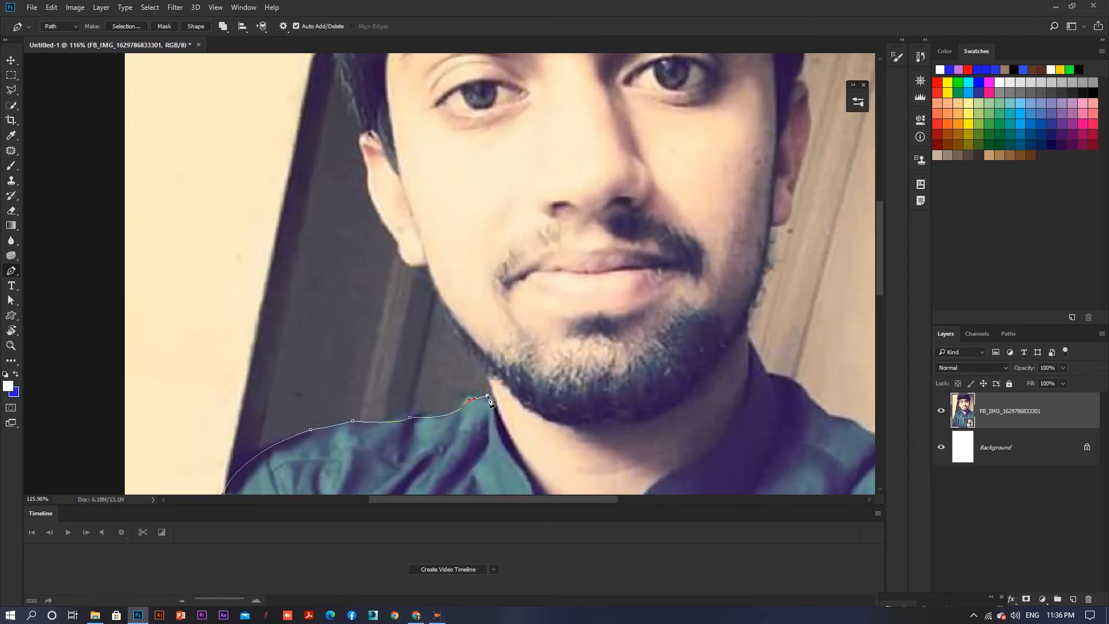
pyautogui.click(485, 373)
pyautogui.click(482, 361)
pyautogui.click(475, 348)
pyautogui.moveTo(428, 269); pyautogui.dragTo(419, 224)
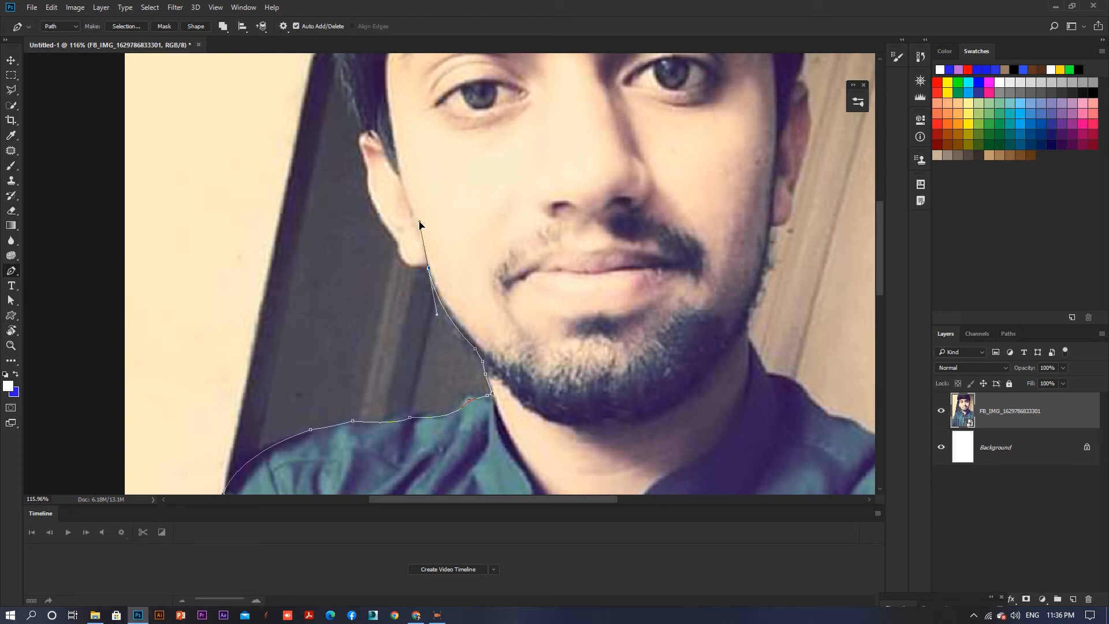
pyautogui.click(420, 264)
pyautogui.moveTo(398, 237); pyautogui.dragTo(394, 215)
pyautogui.click(374, 202)
pyautogui.moveTo(404, 231); pyautogui.dragTo(420, 399)
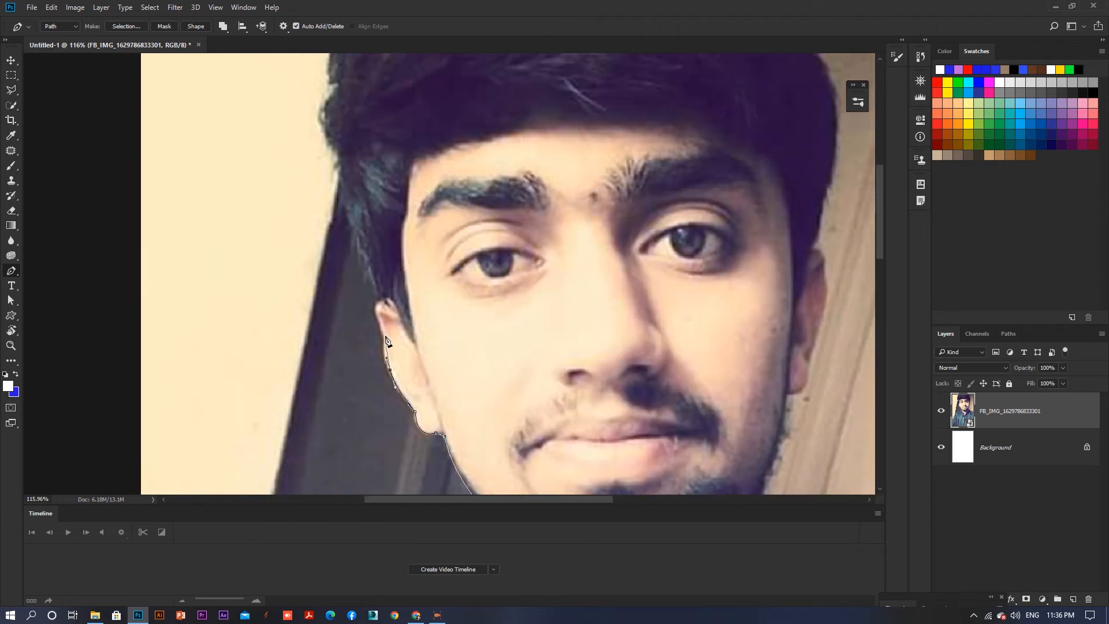
# - Trace the path around the left side of the hair up to the photo's top edge
pyautogui.moveTo(383, 335)
pyautogui.mouseDown()
pyautogui.moveTo(379, 286)
pyautogui.moveTo(372, 338)
pyautogui.mouseUp()
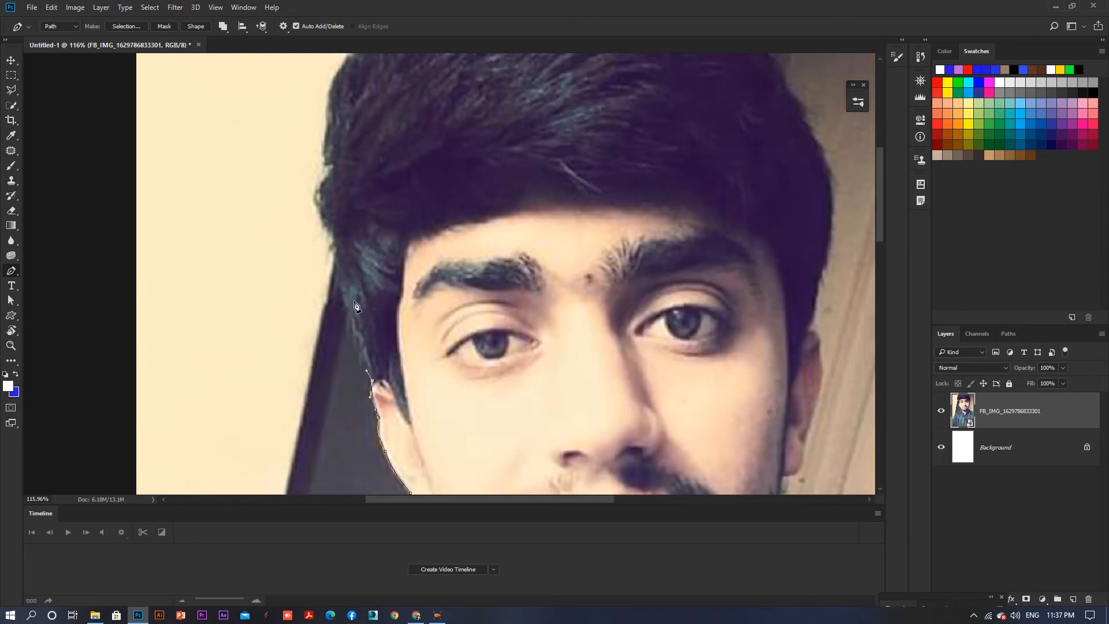
pyautogui.click(352, 316)
pyautogui.moveTo(340, 238); pyautogui.dragTo(326, 131)
pyautogui.moveTo(405, 132); pyautogui.dragTo(324, 326)
pyautogui.moveTo(281, 272)
pyautogui.mouseDown()
pyautogui.moveTo(341, 218)
pyautogui.moveTo(339, 202)
pyautogui.moveTo(298, 270)
pyautogui.mouseUp()
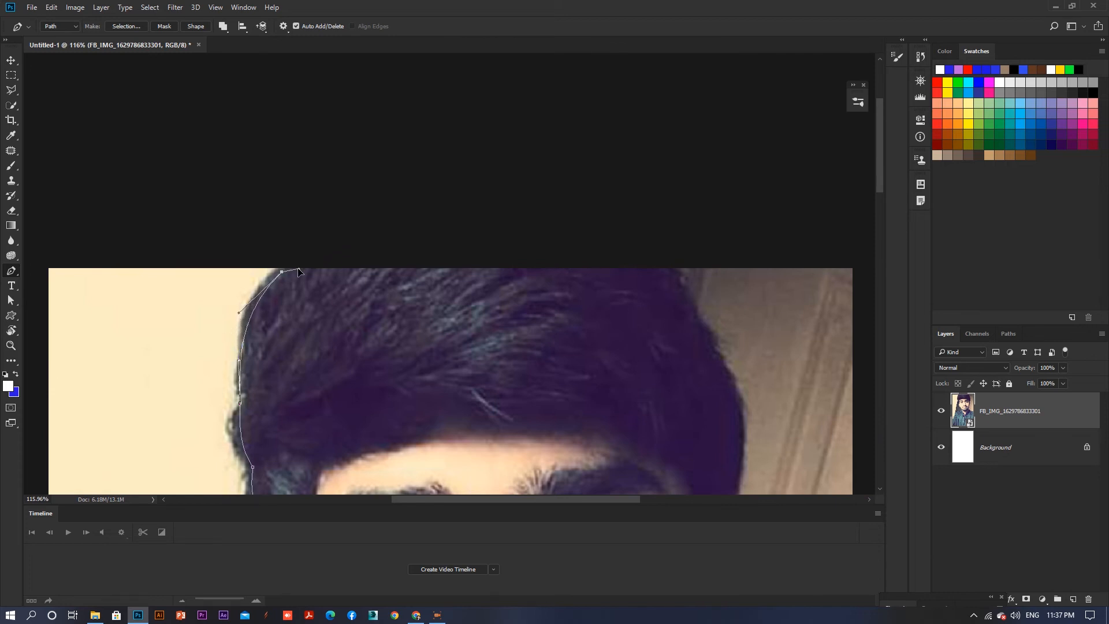
# - Run the path along the photo's top edge and down the right outline of the hair
pyautogui.click(670, 269)
pyautogui.moveTo(696, 292); pyautogui.dragTo(559, 141)
pyautogui.click(569, 172)
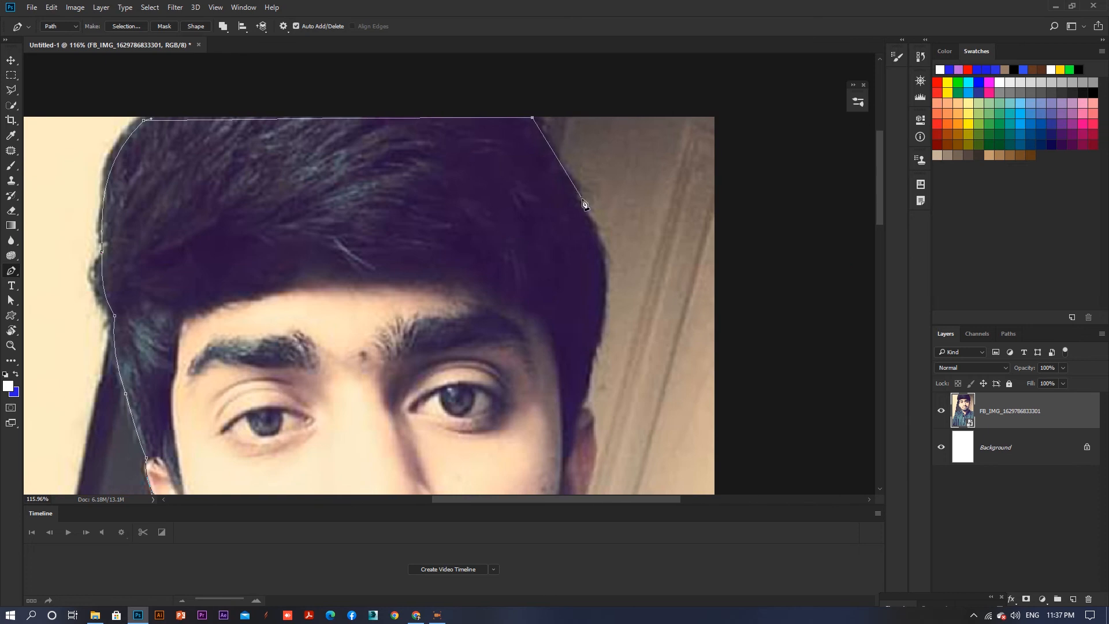
pyautogui.click(581, 197)
pyautogui.hotkey('ctrl', 'z')
pyautogui.hotkey('ctrl', 'z')
pyautogui.click(566, 170)
pyautogui.click(576, 185)
pyautogui.click(579, 198)
pyautogui.moveTo(596, 234); pyautogui.dragTo(555, 144)
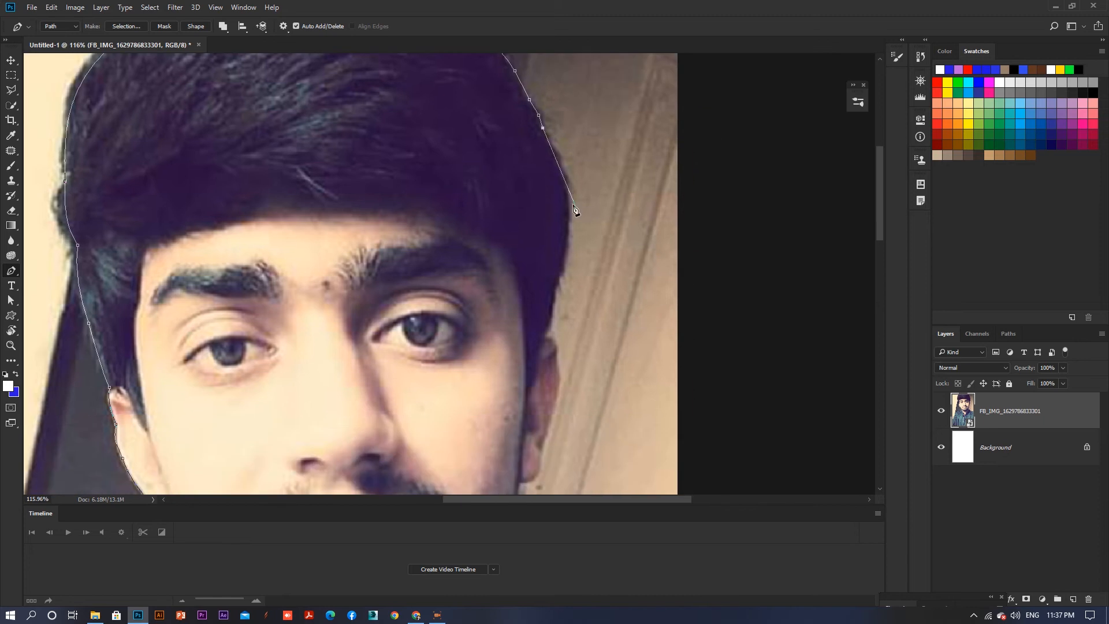
# - Continue the path down the right side of the hair past the ear
pyautogui.moveTo(567, 202); pyautogui.dragTo(537, 317)
pyautogui.click(550, 324)
pyautogui.click(555, 351)
pyautogui.moveTo(559, 379); pyautogui.dragTo(541, 133)
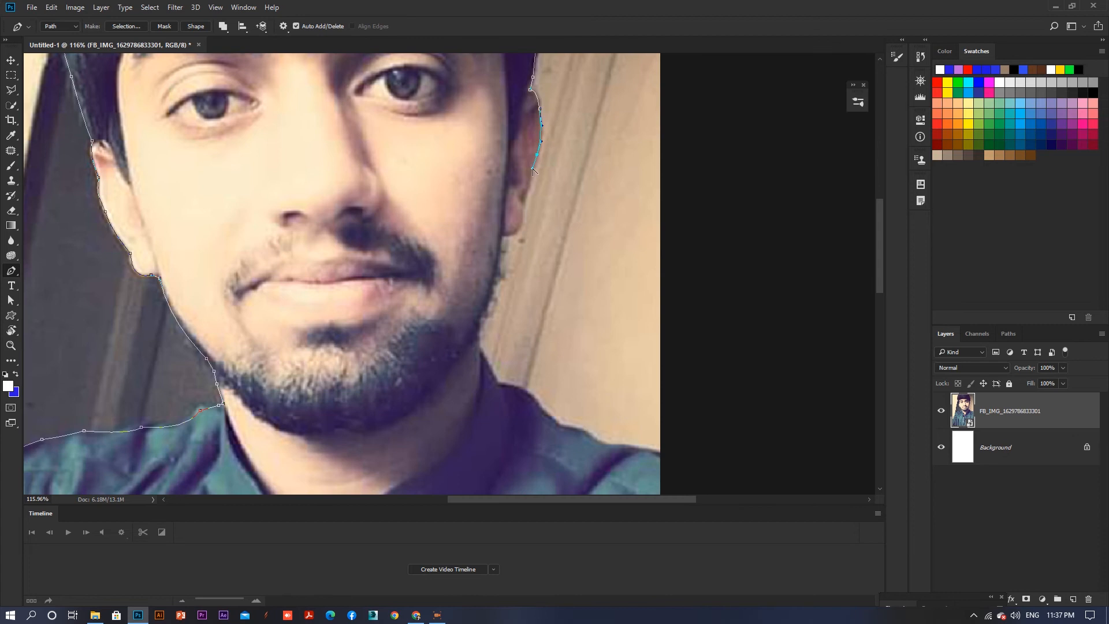
# - Trace the right side of the face and beard down to the neck
pyautogui.click(531, 179)
pyautogui.moveTo(523, 204); pyautogui.dragTo(481, 232)
pyautogui.moveTo(491, 295); pyautogui.dragTo(484, 313)
pyautogui.click(481, 331)
pyautogui.click(480, 342)
pyautogui.moveTo(496, 380); pyautogui.dragTo(395, 128)
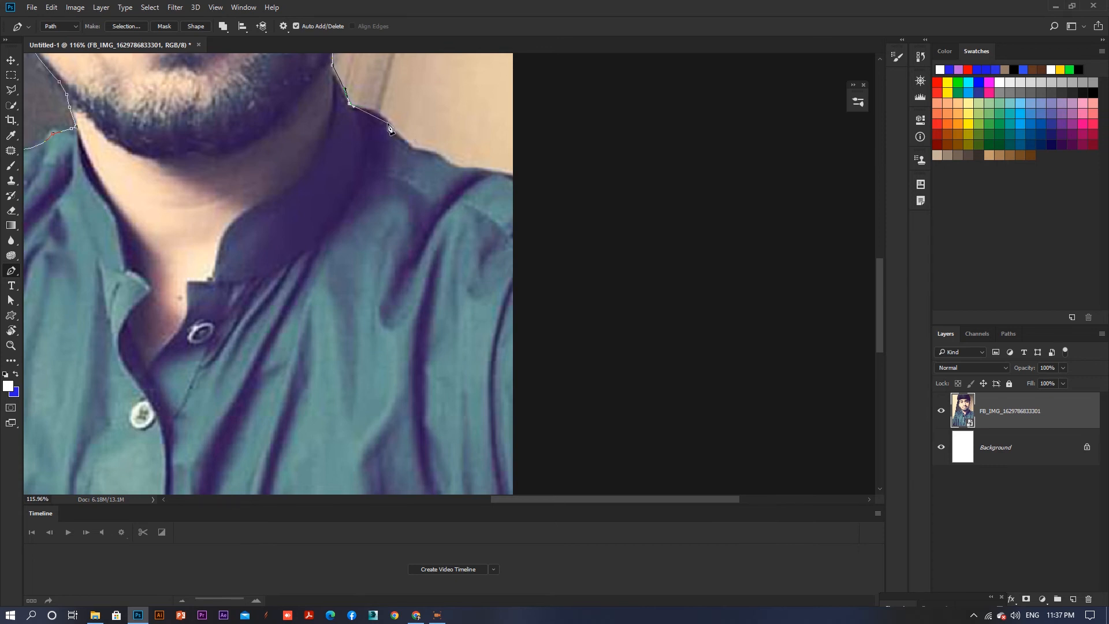
# - Trace the path along the right shoulder out to the photo's right edge
pyautogui.moveTo(388, 123); pyautogui.dragTo(392, 145)
pyautogui.click(415, 149)
pyautogui.click(439, 154)
pyautogui.click(453, 166)
pyautogui.click(493, 170)
pyautogui.click(515, 175)
pyautogui.moveTo(580, 191); pyautogui.dragTo(588, 280)
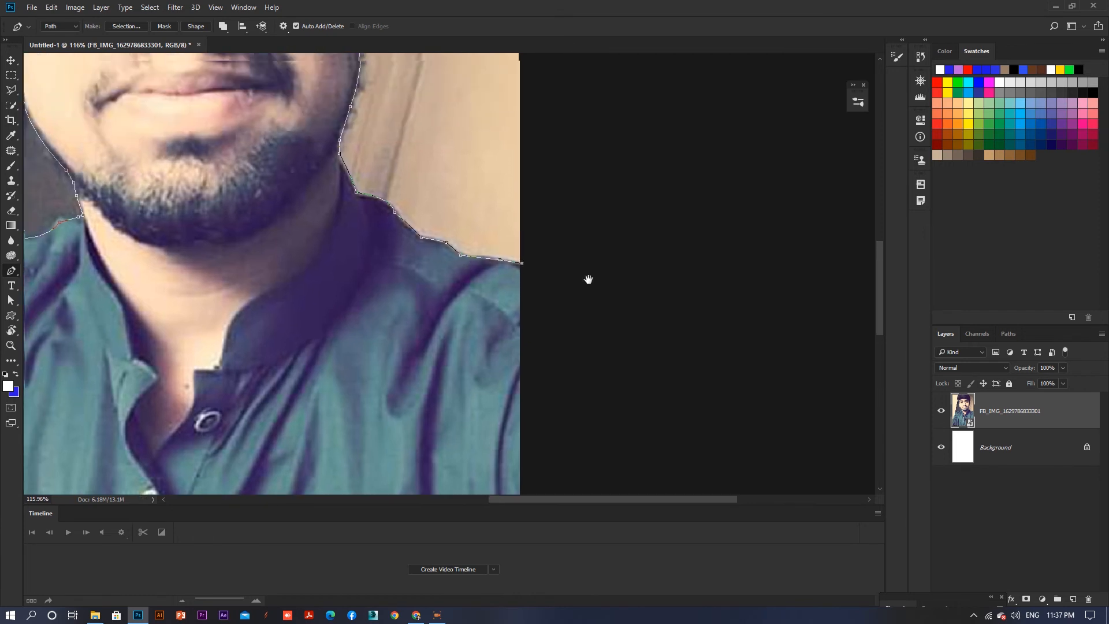
pyautogui.scroll(-5, 589, 289)
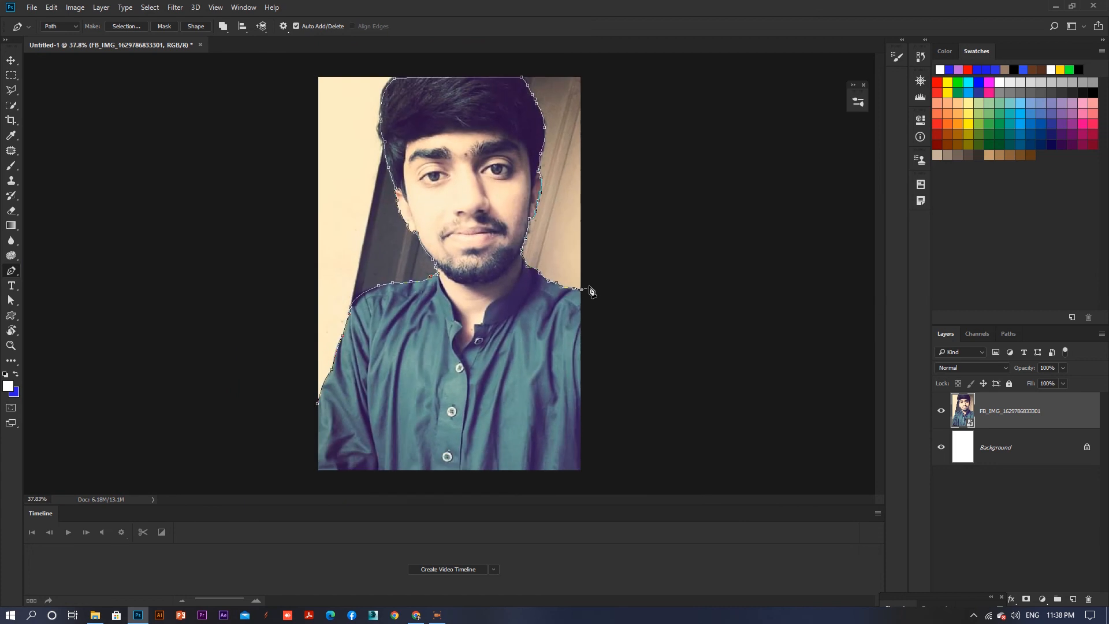
pyautogui.click(622, 223)
pyautogui.click(643, 81)
pyautogui.click(562, 68)
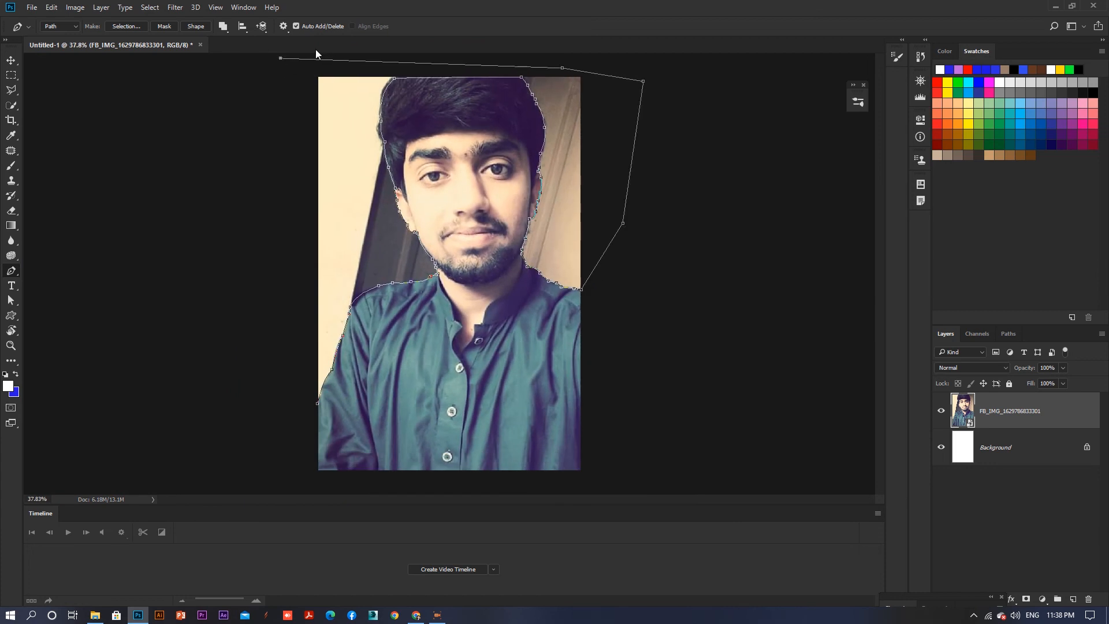
pyautogui.hotkey('ctrl', 'z')
pyautogui.hotkey('ctrl', 'z')
pyautogui.hotkey('ctrl', 'z')
pyautogui.hotkey('ctrl', 'z')
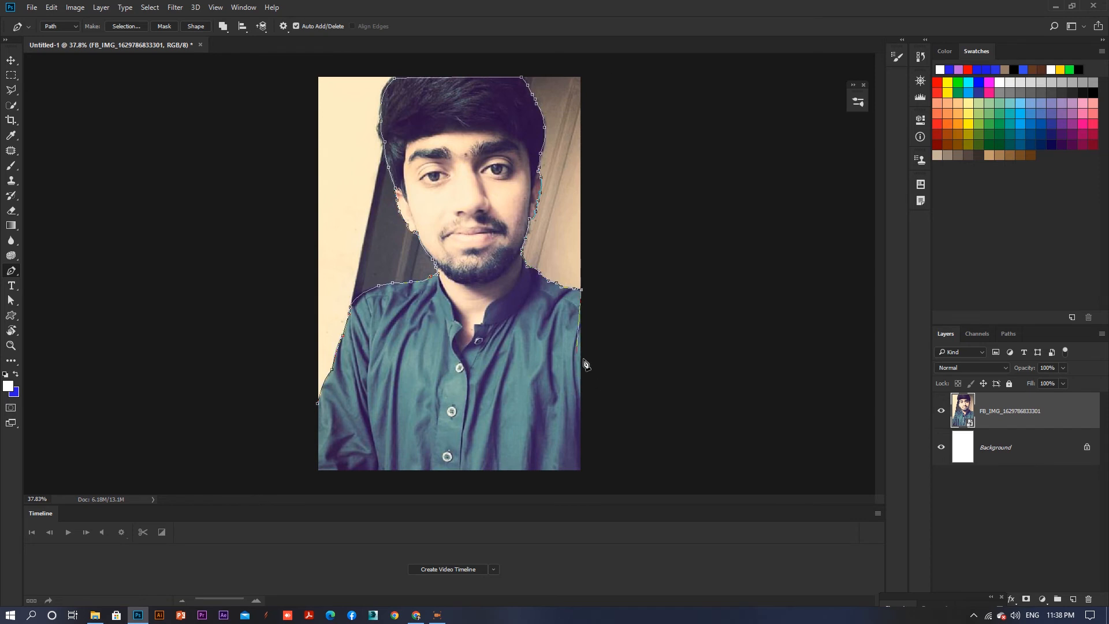
# - Close the path along the photo's bottom corners back to the starting anchor
pyautogui.click(581, 472)
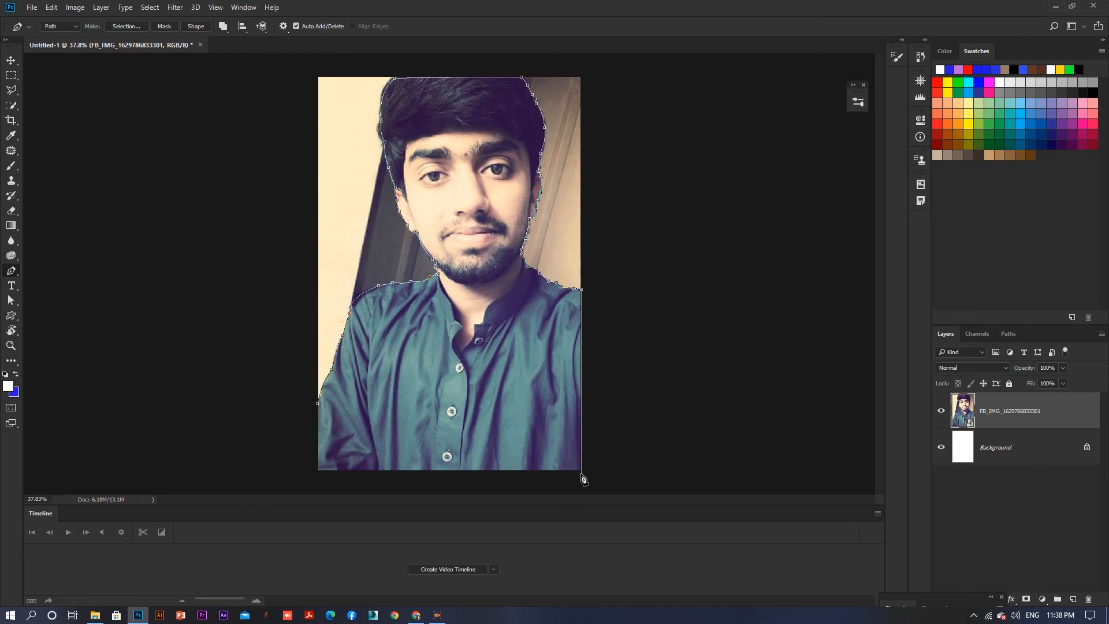
pyautogui.click(317, 473)
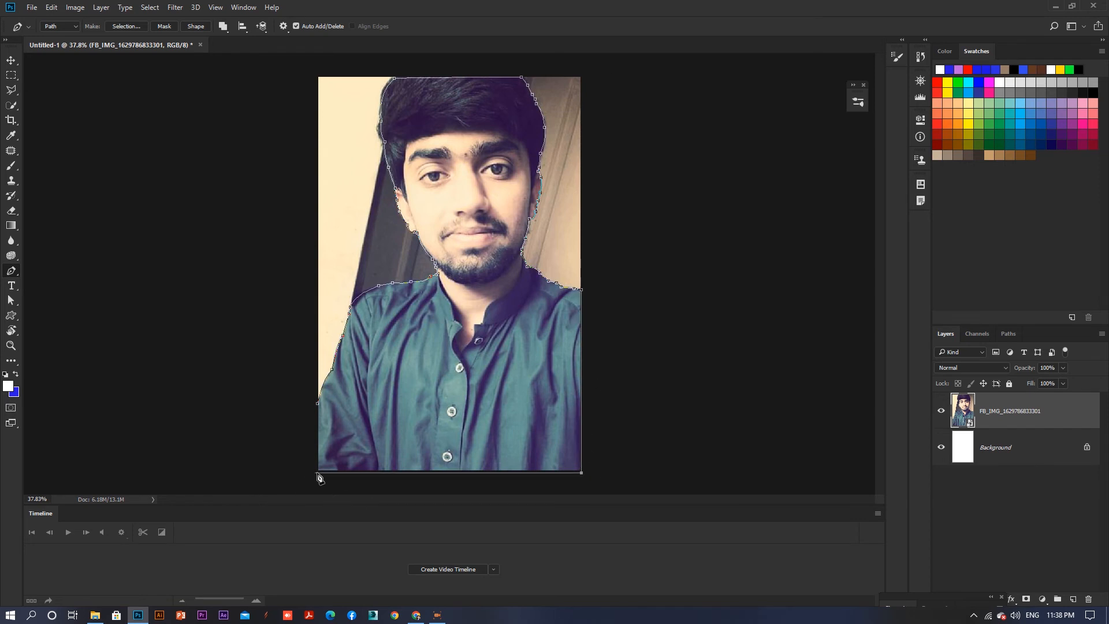
pyautogui.click(318, 404)
# - Convert the path to a selection and copy the selected person onto a new layer
pyautogui.rightClick(437, 322)
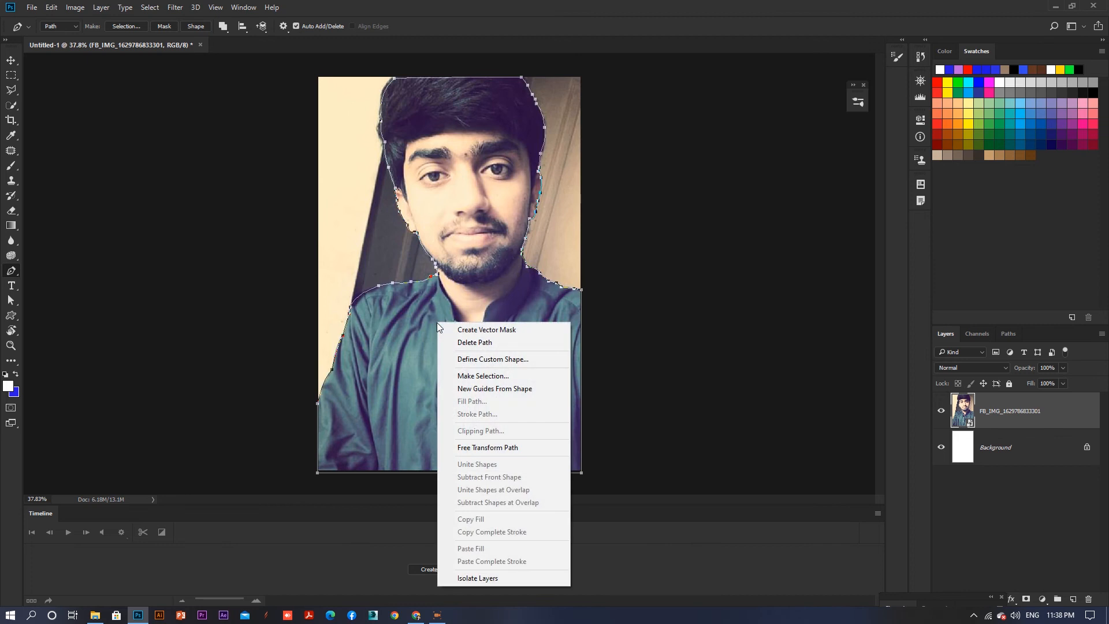
pyautogui.click(511, 376)
pyautogui.click(435, 168)
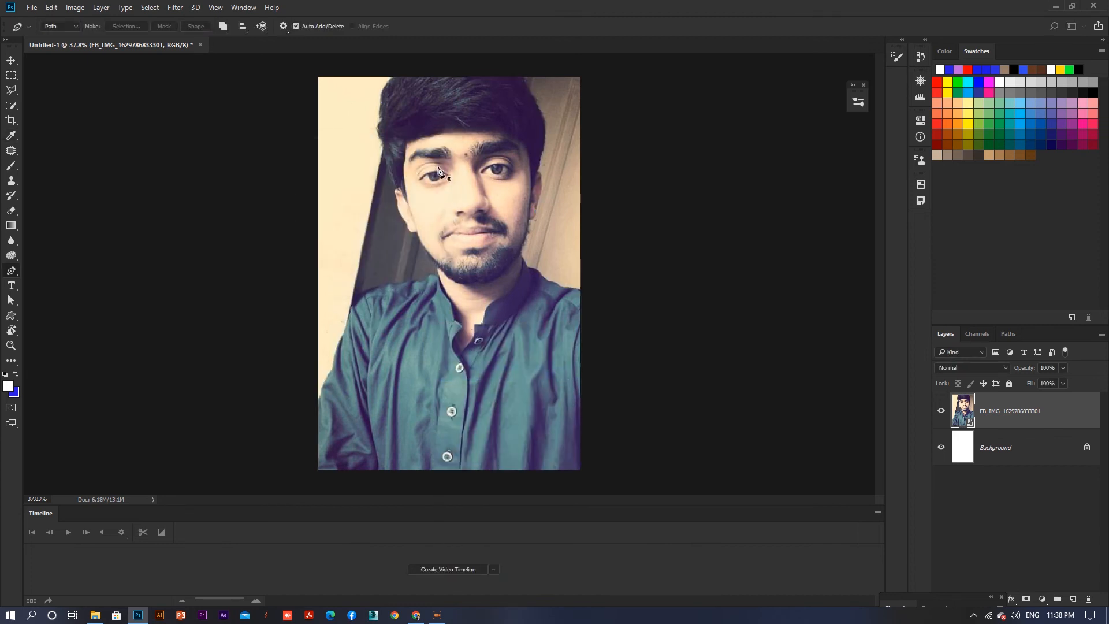
pyautogui.hotkey('ctrl', 'j')
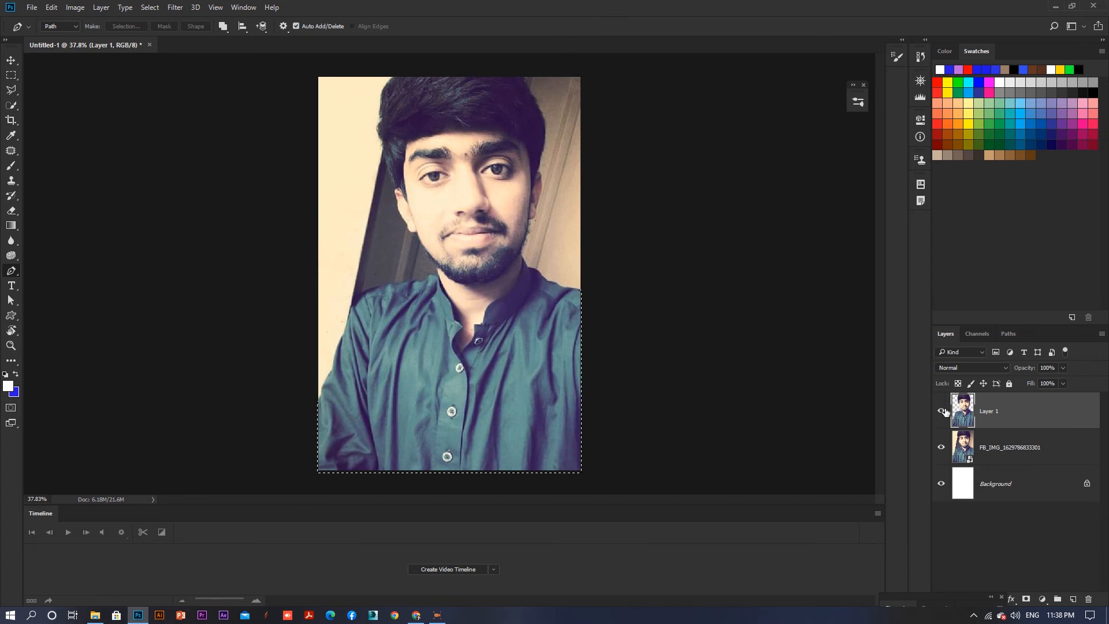
# - Hide the original photo layer
pyautogui.click(941, 447)
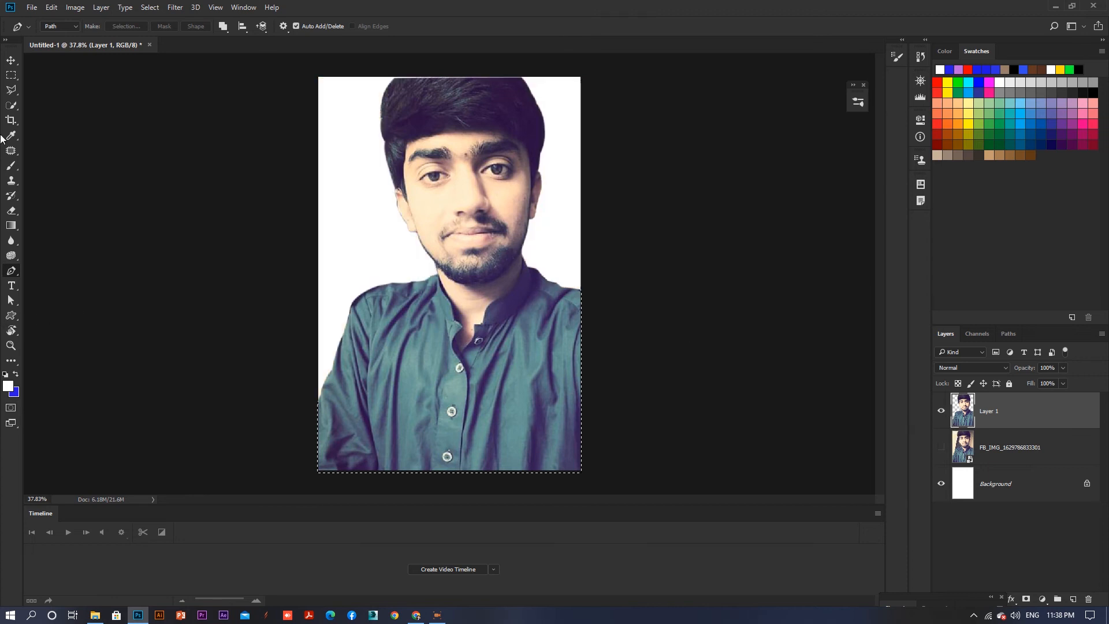
pyautogui.click(11, 76)
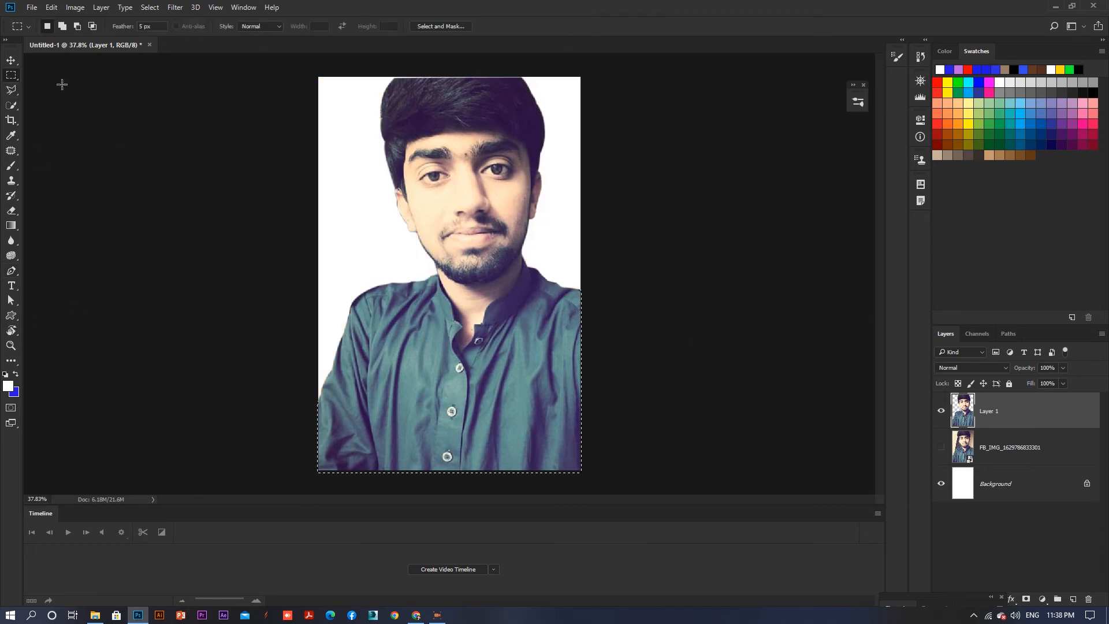
pyautogui.click(11, 60)
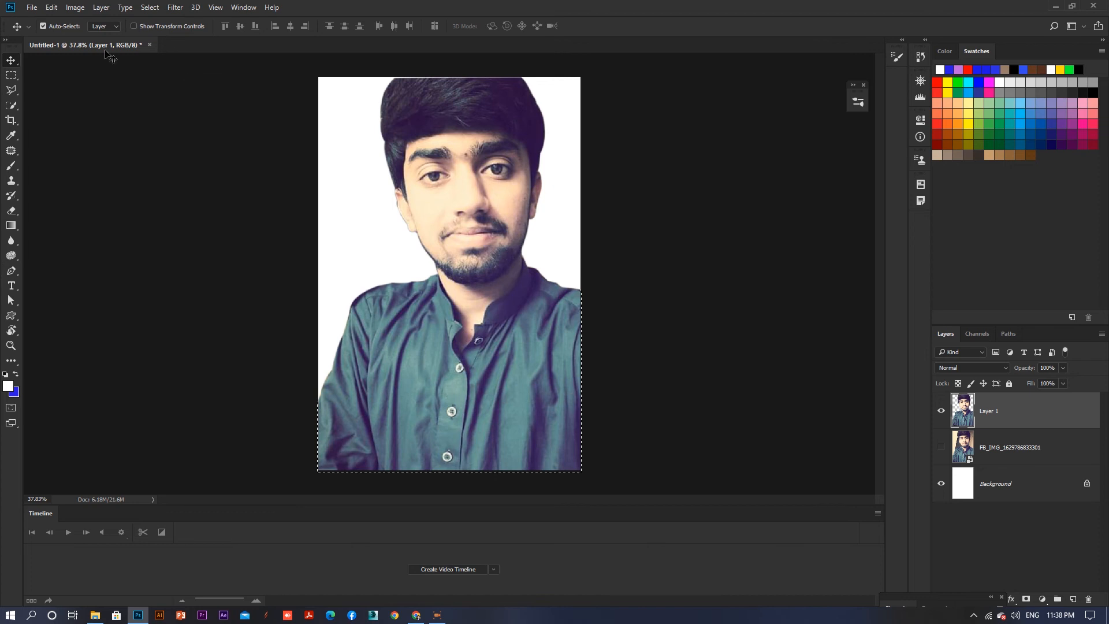
pyautogui.click(34, 7)
pyautogui.click(44, 20)
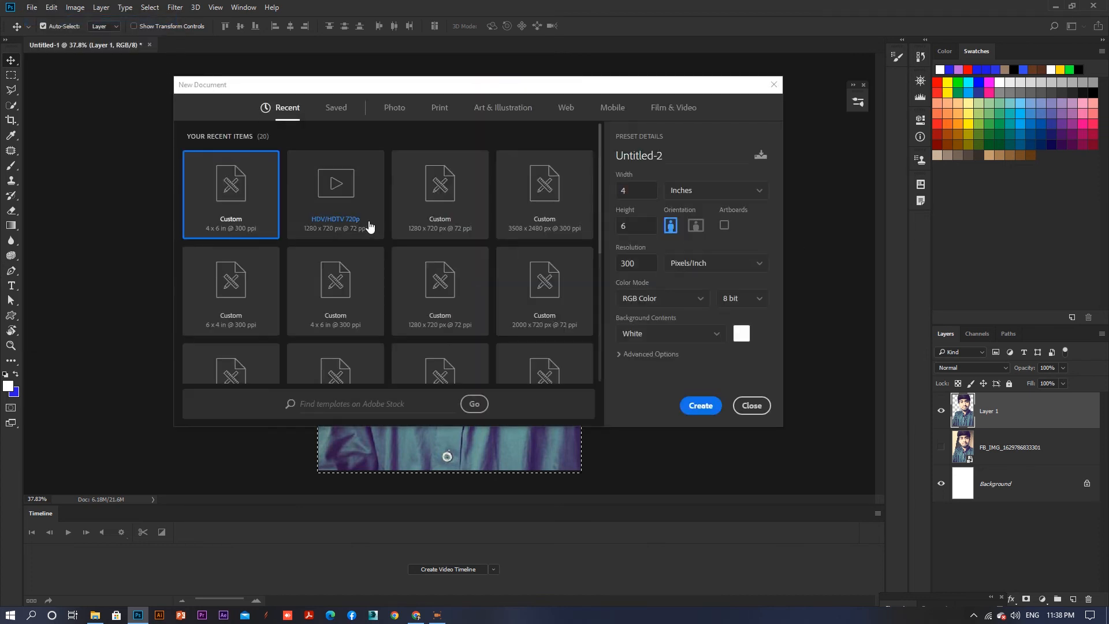
pyautogui.click(754, 404)
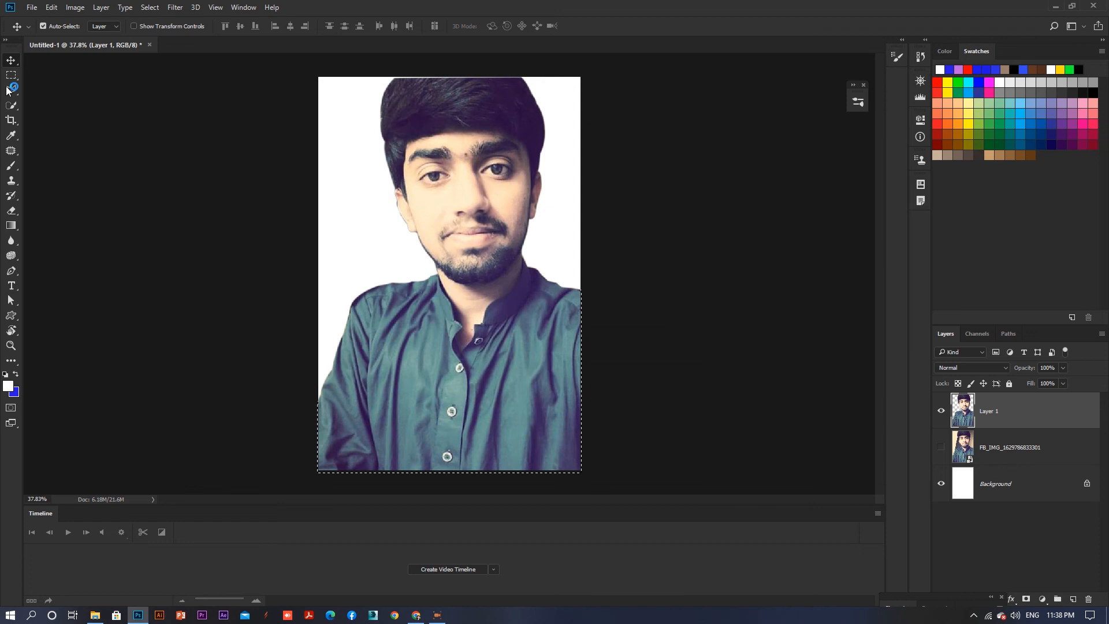
pyautogui.click(14, 77)
pyautogui.click(11, 61)
# - Browse the computer's folders to the Safi folder on Local Disk E to find a background image
pyautogui.click(95, 615)
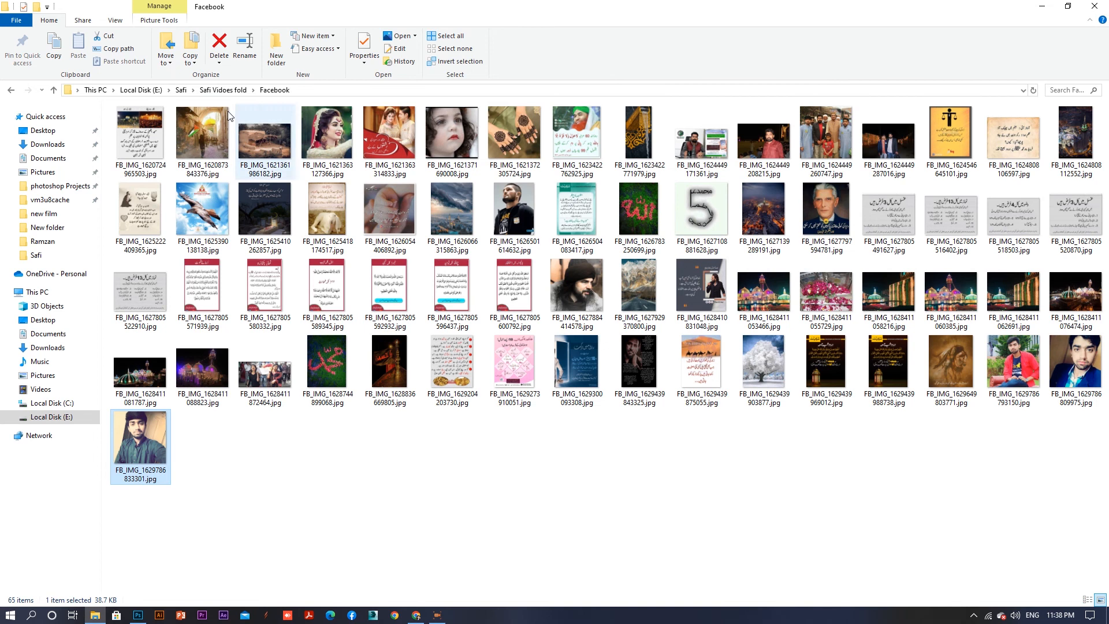
pyautogui.click(68, 135)
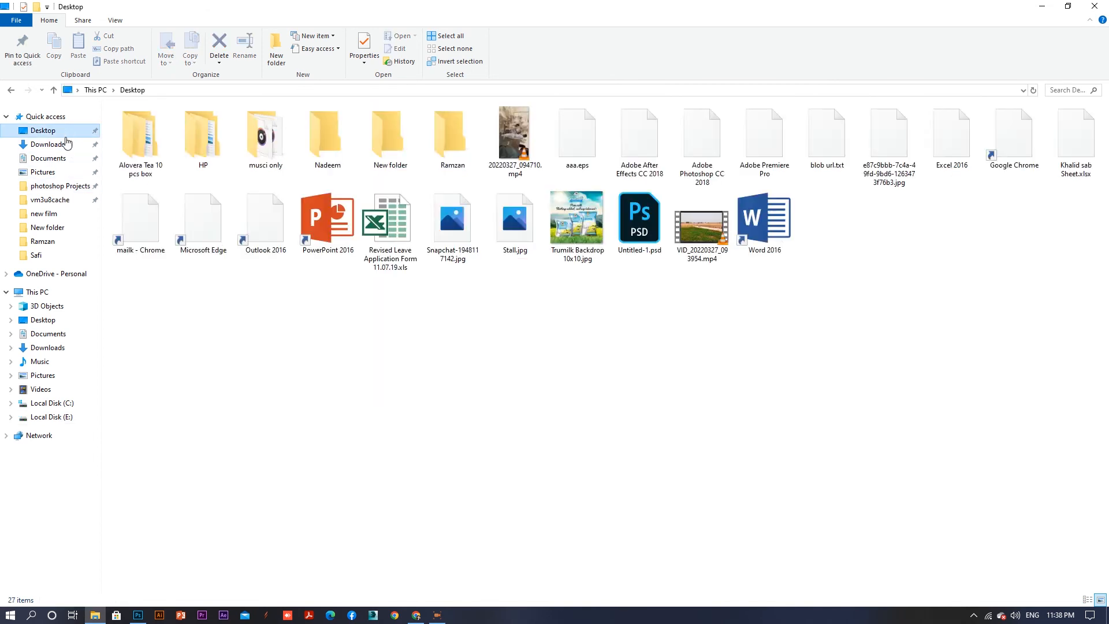
pyautogui.click(67, 147)
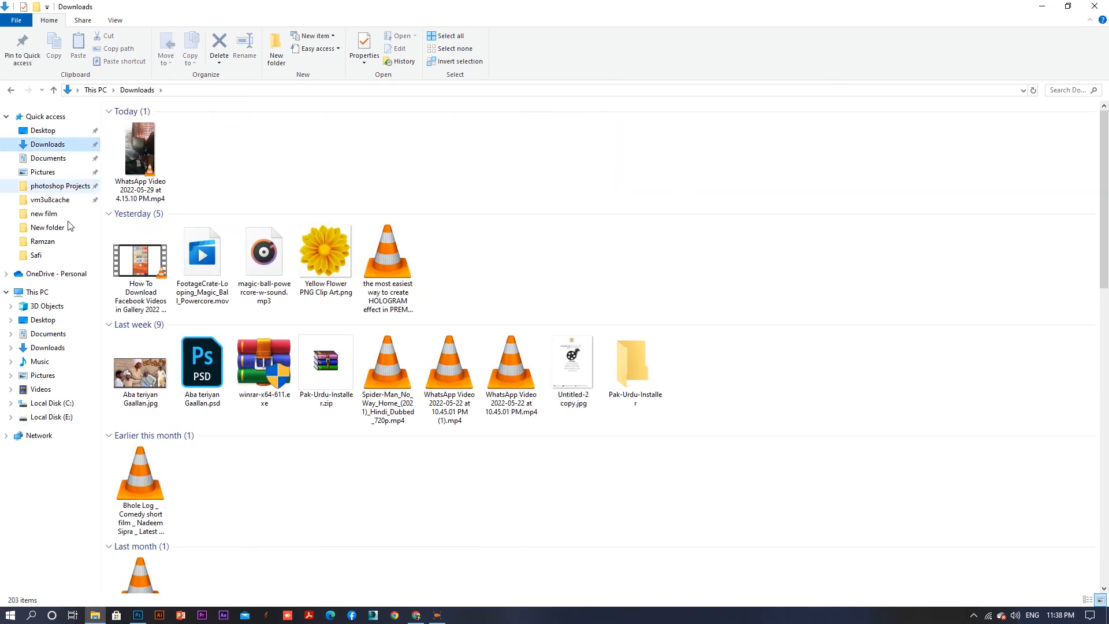
pyautogui.click(54, 417)
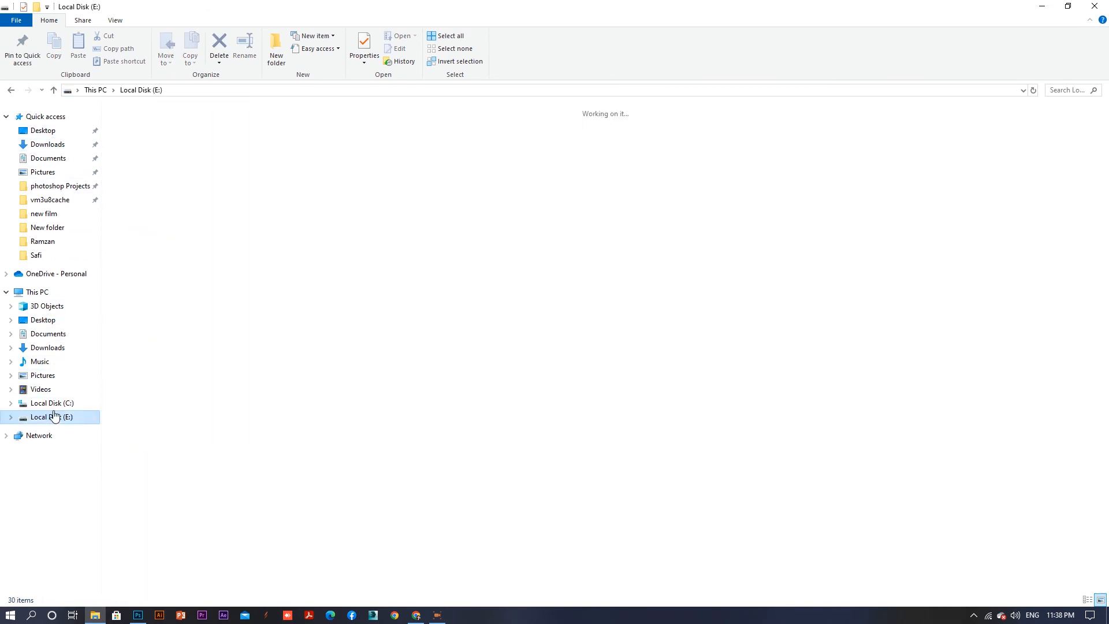
pyautogui.click(313, 137)
pyautogui.press('s')
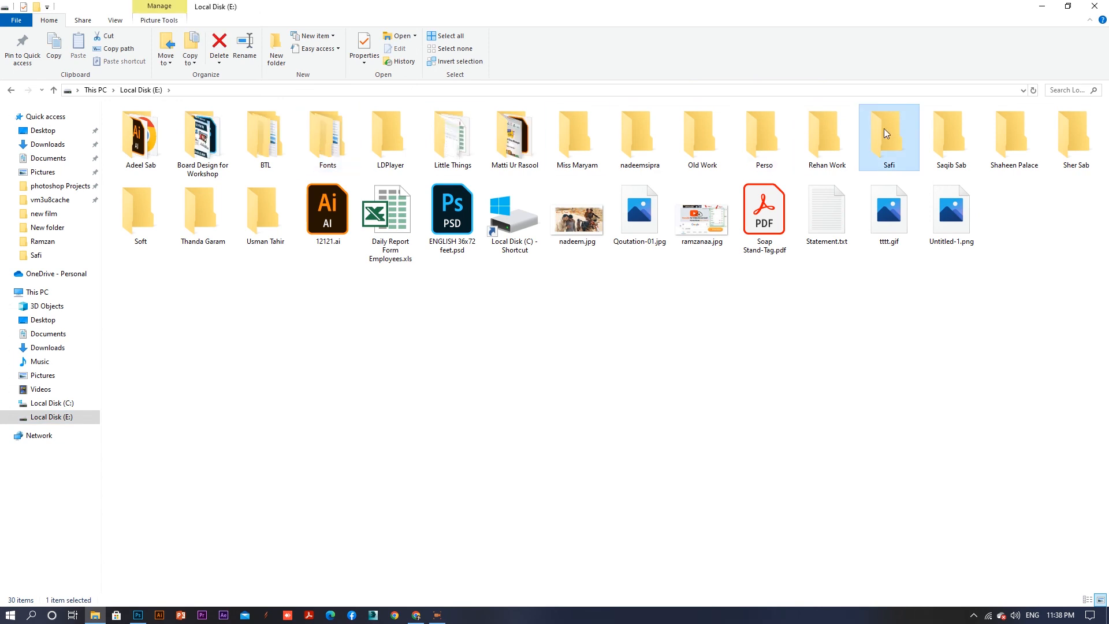
pyautogui.doubleClick(885, 130)
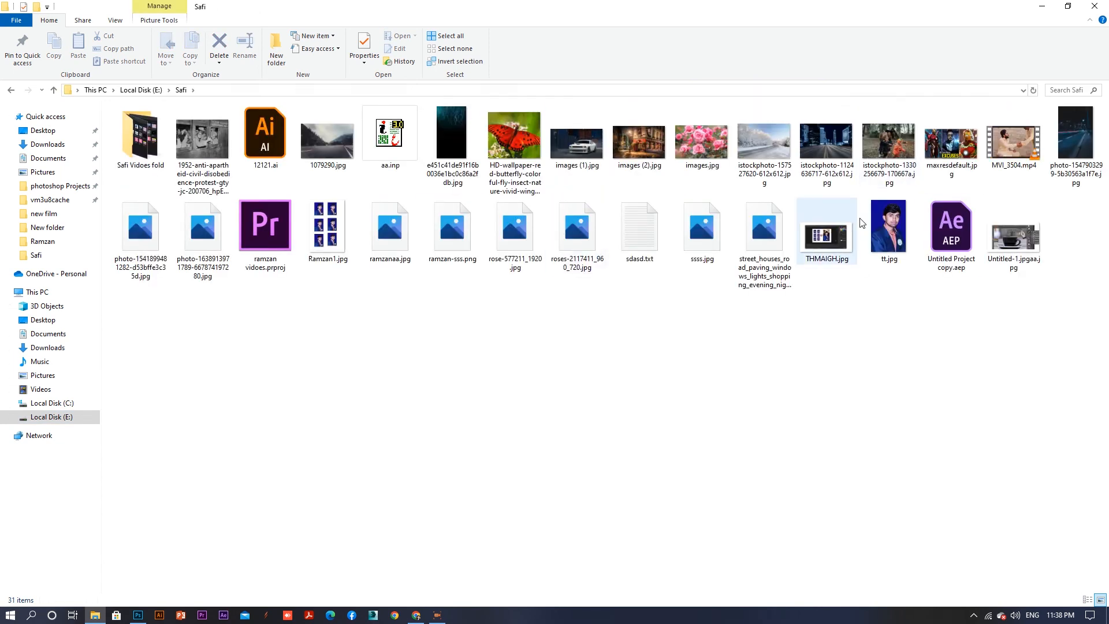
# - Try to bring the street photo images (2).jpg into the portrait document as a background
pyautogui.moveTo(643, 161); pyautogui.dragTo(533, 39)
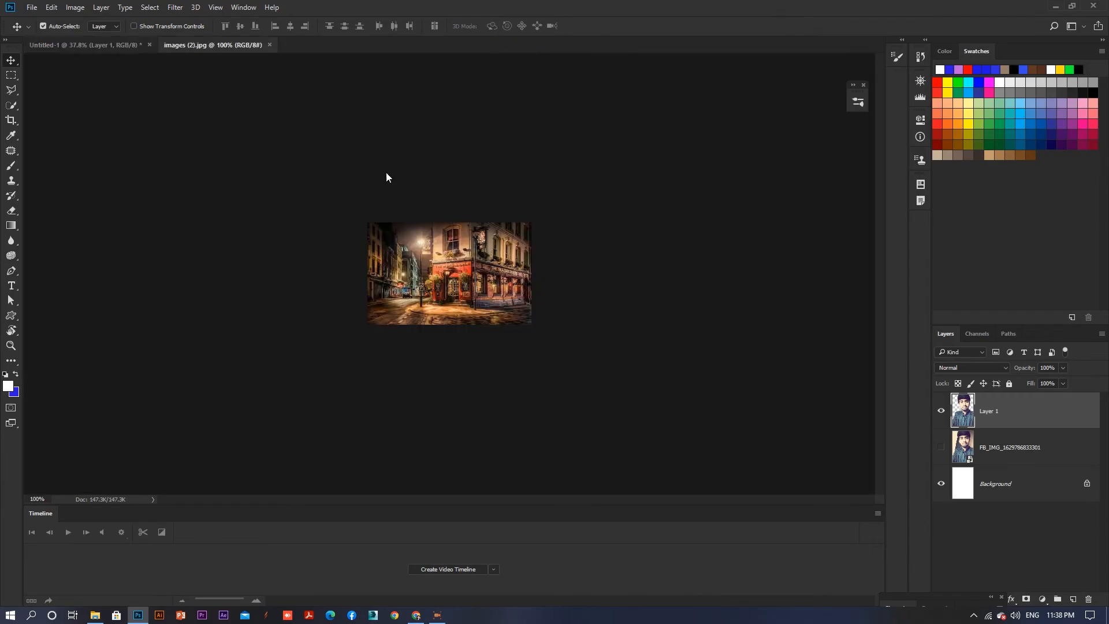
pyautogui.click(87, 45)
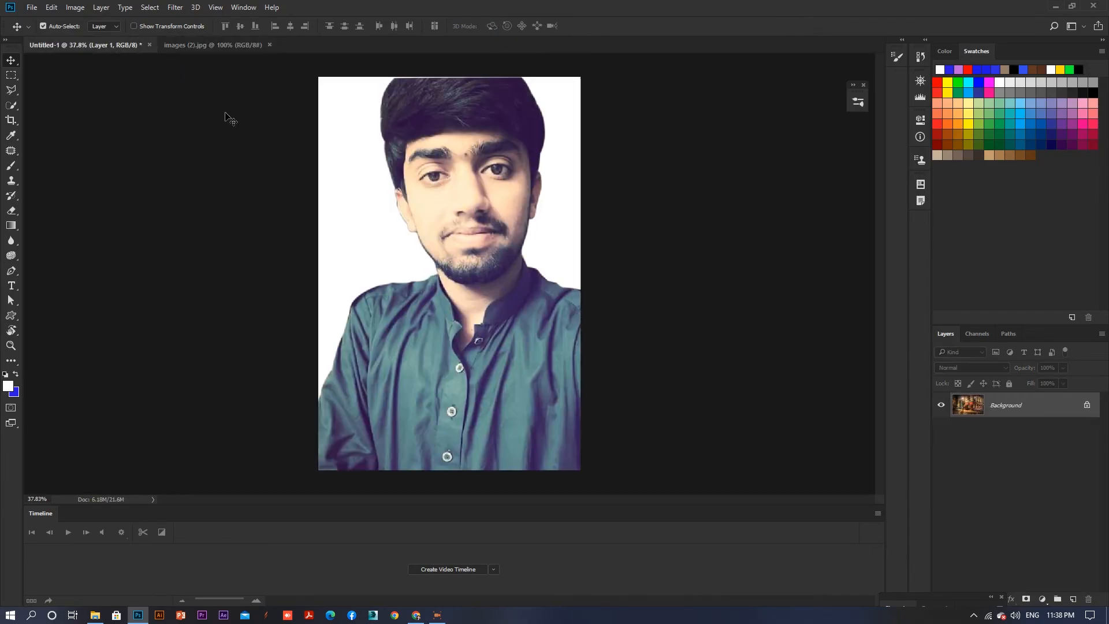
pyautogui.click(220, 50)
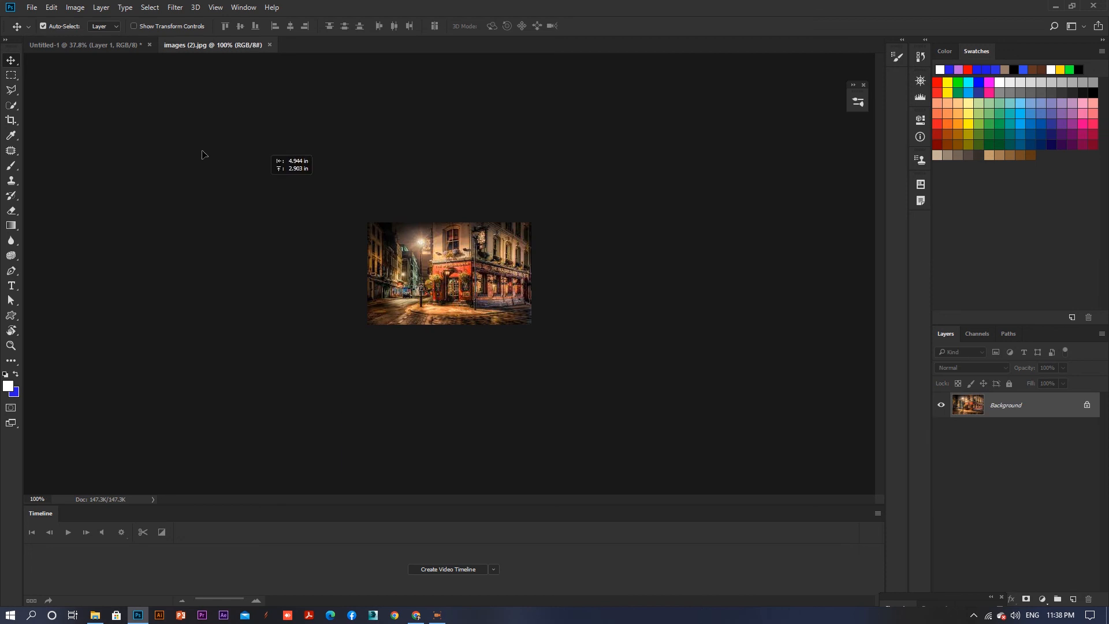
pyautogui.moveTo(107, 45); pyautogui.dragTo(406, 222)
pyautogui.hotkey('ctrl', 'z')
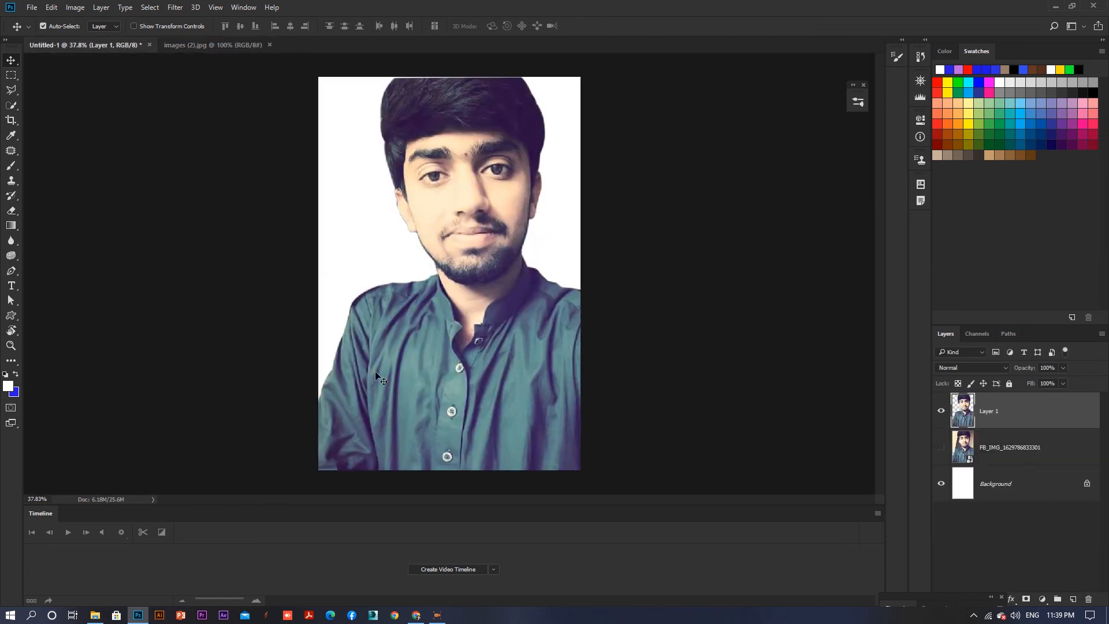
# - Place the blue car photo into the portrait document and send it behind the cut-out person layer
pyautogui.click(144, 617)
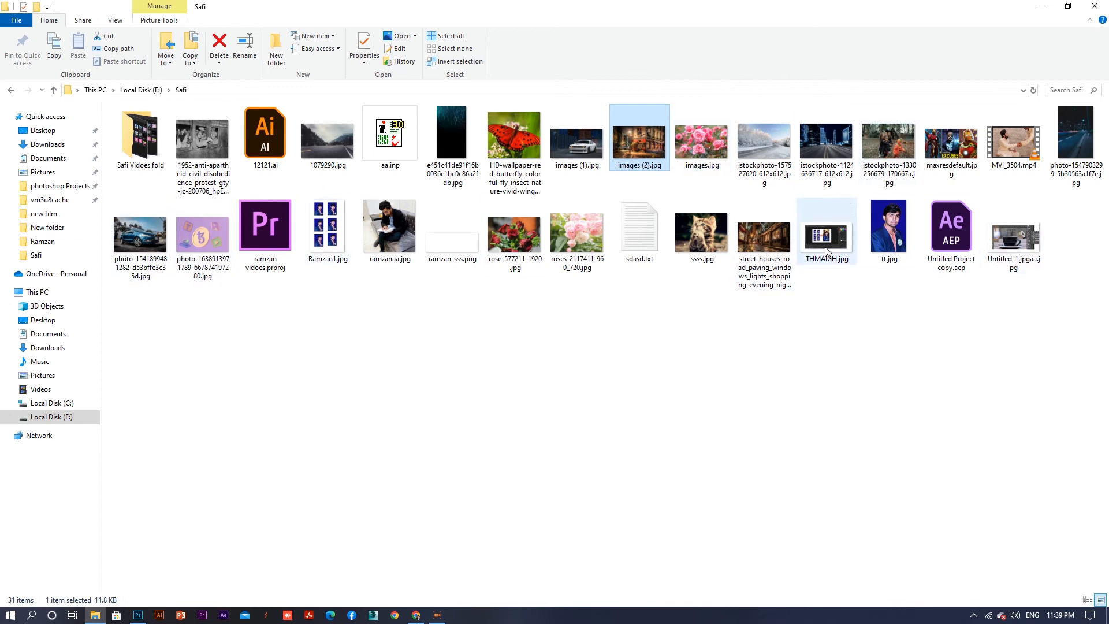
pyautogui.press('Left')
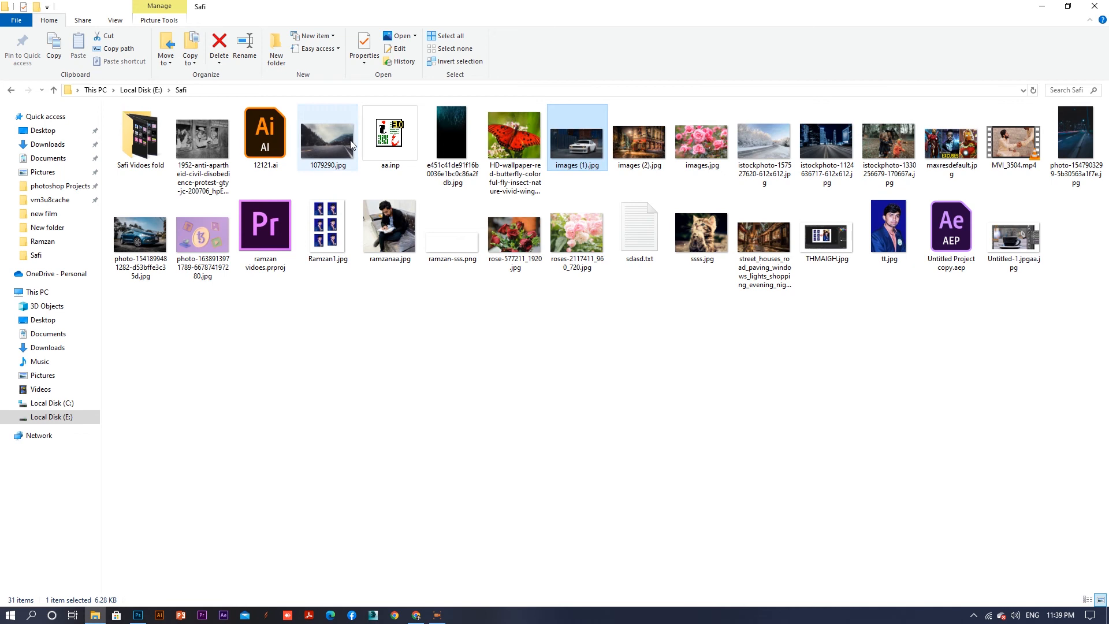
pyautogui.moveTo(334, 141); pyautogui.dragTo(292, 324)
pyautogui.click(144, 242)
pyautogui.moveTo(207, 622); pyautogui.dragTo(319, 288)
pyautogui.moveTo(388, 279); pyautogui.dragTo(484, 267)
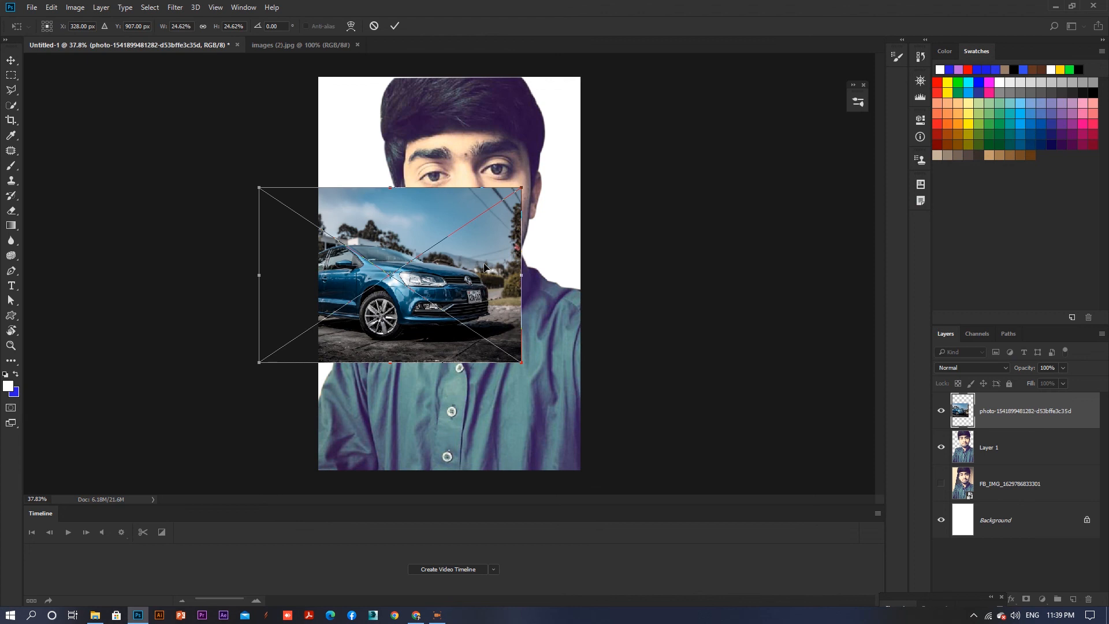
pyautogui.press('Return')
pyautogui.hotkey('ctrl', '[')
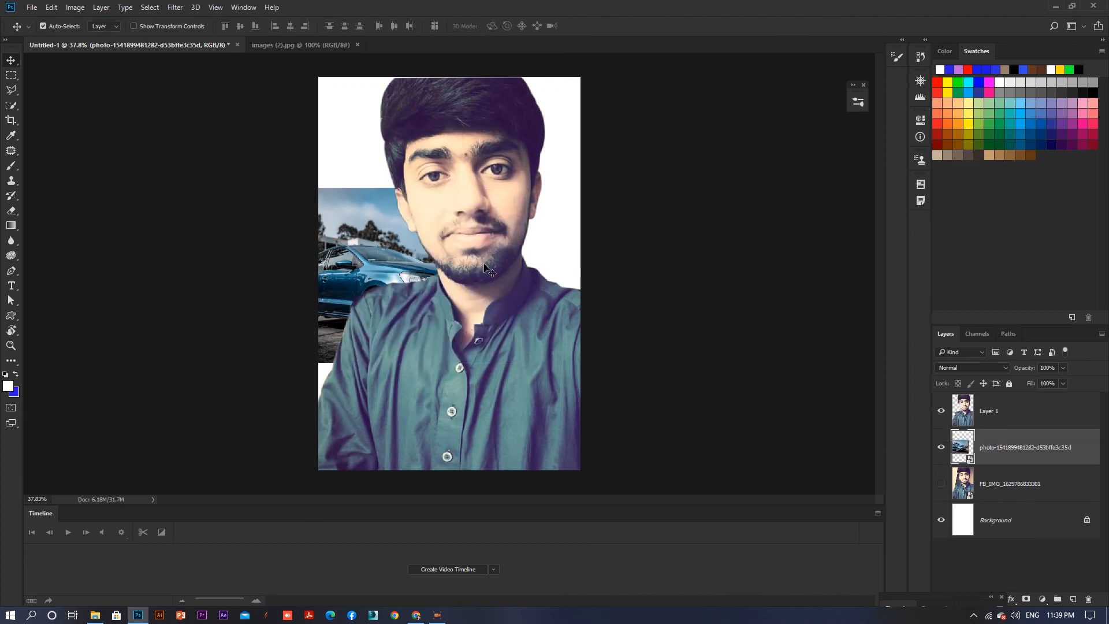
# - Enlarge the car photo to about 62% and reposition it so it fills the canvas behind the person
pyautogui.press('ctrl')
pyautogui.hotkey('ctrl', 't')
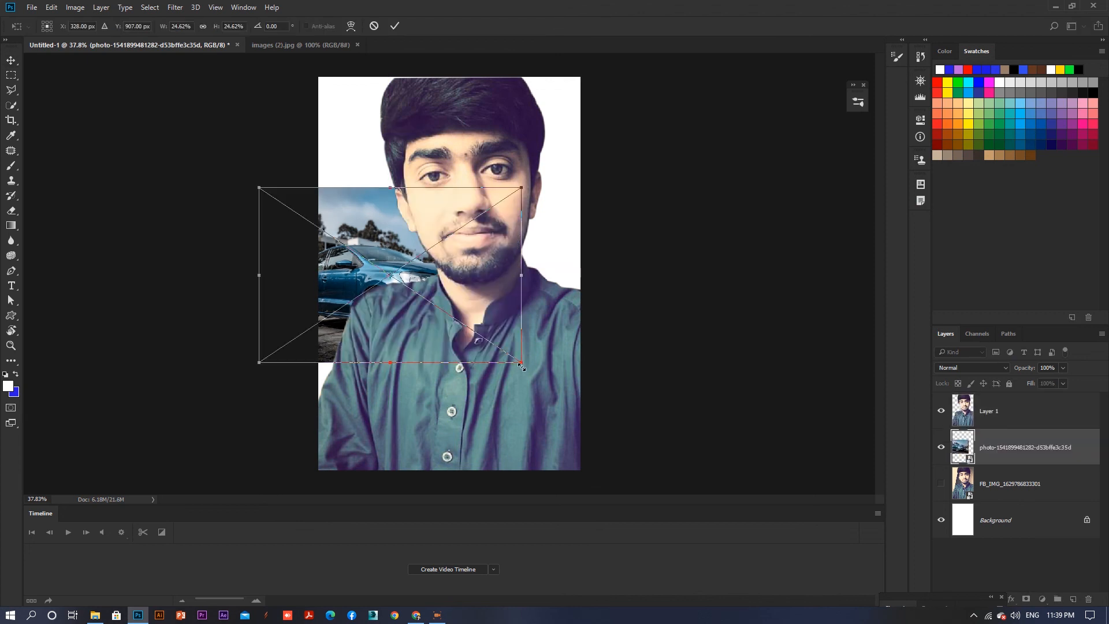
pyautogui.moveTo(521, 366); pyautogui.dragTo(813, 562)
pyautogui.moveTo(679, 424); pyautogui.dragTo(607, 274)
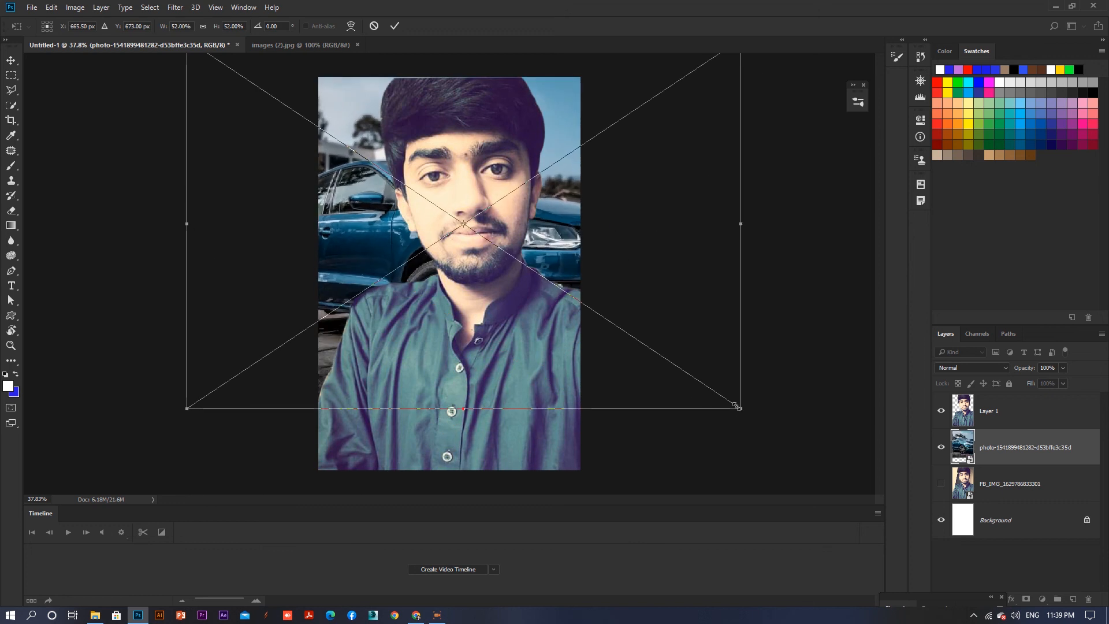
pyautogui.moveTo(738, 406); pyautogui.dragTo(842, 488)
pyautogui.moveTo(682, 304); pyautogui.dragTo(703, 341)
pyautogui.press('Return')
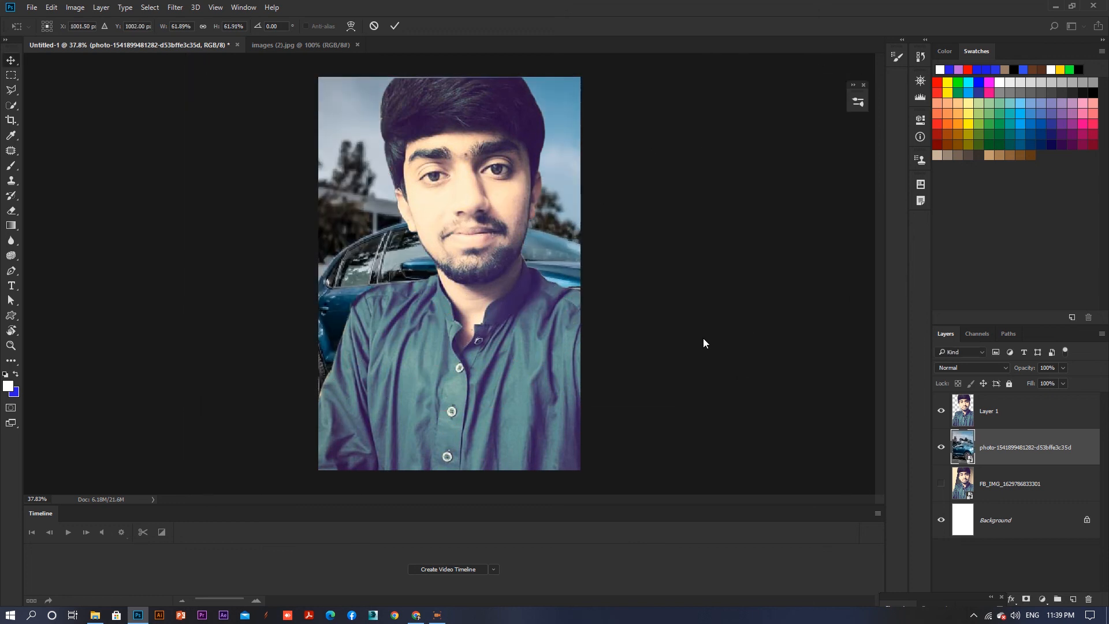
# - Select the car photo layer and shift it to the left behind the person
pyautogui.click(535, 277)
pyautogui.rightClick(544, 254)
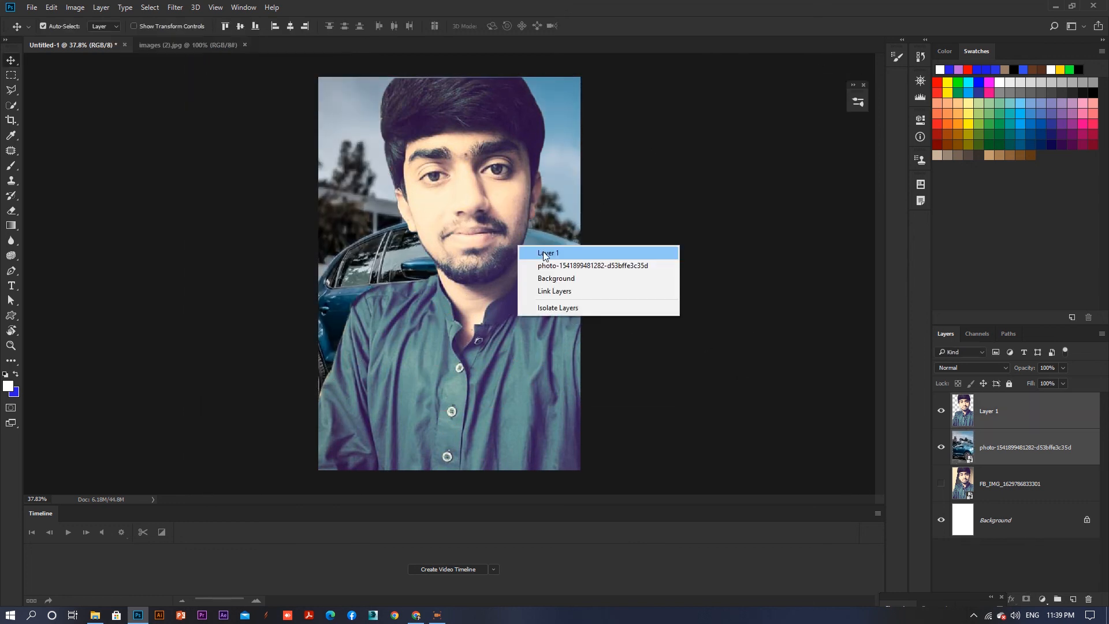
pyautogui.rightClick(556, 214)
pyautogui.click(564, 224)
pyautogui.moveTo(562, 225); pyautogui.dragTo(439, 226)
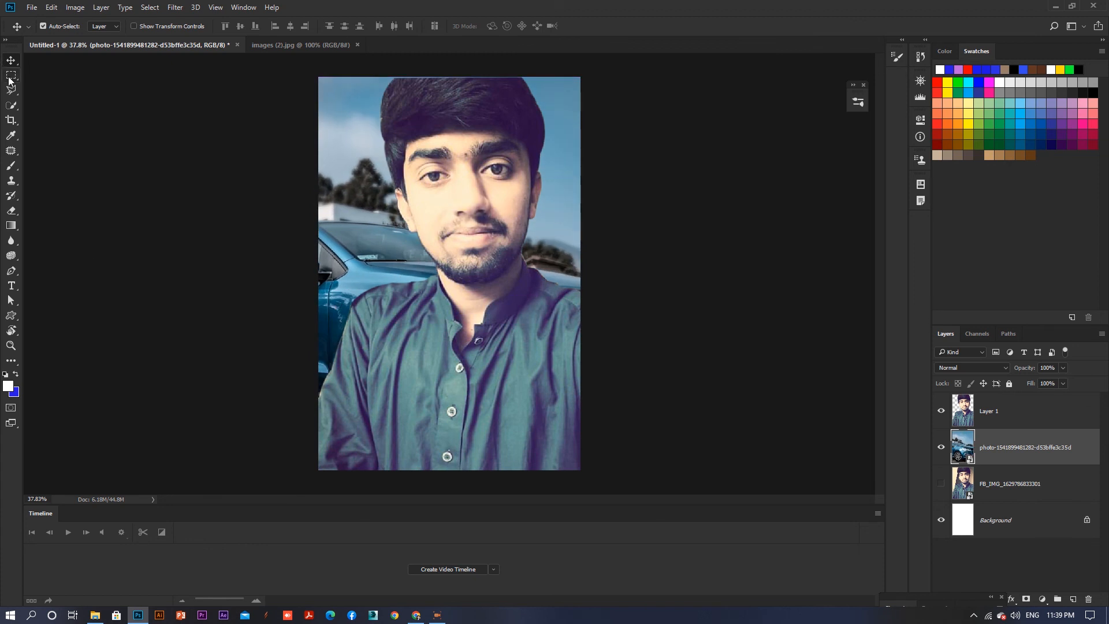
# - Apply Levels to the person layer, lowering RGB output white to 229 and adjusting green and blue output blacks
pyautogui.rightClick(448, 149)
pyautogui.click(462, 153)
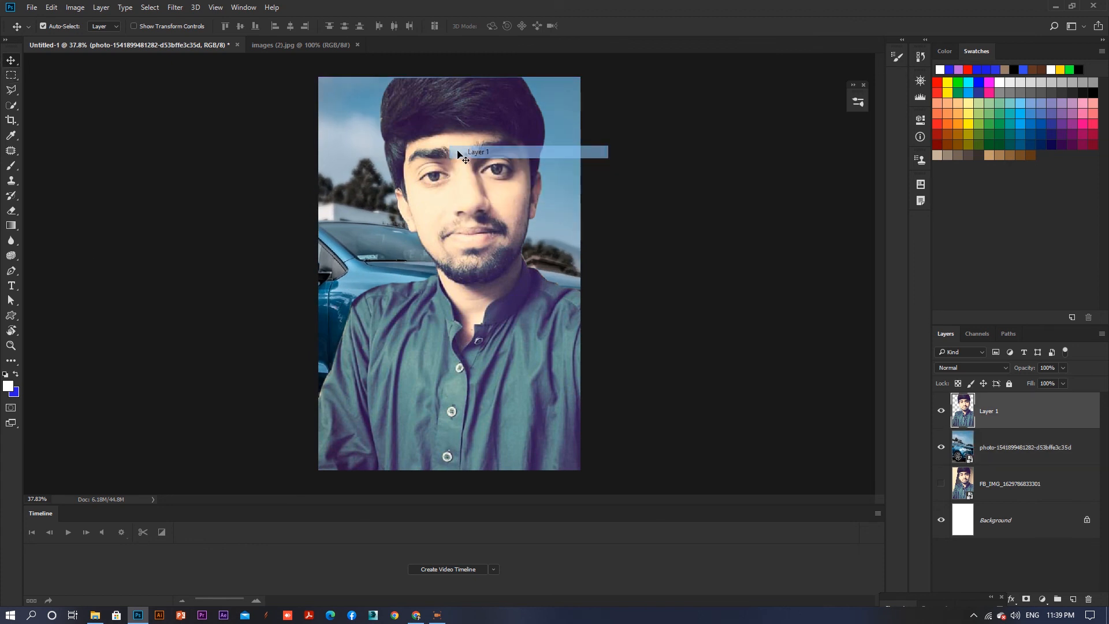
pyautogui.hotkey('ctrl', 't')
pyautogui.press('Return')
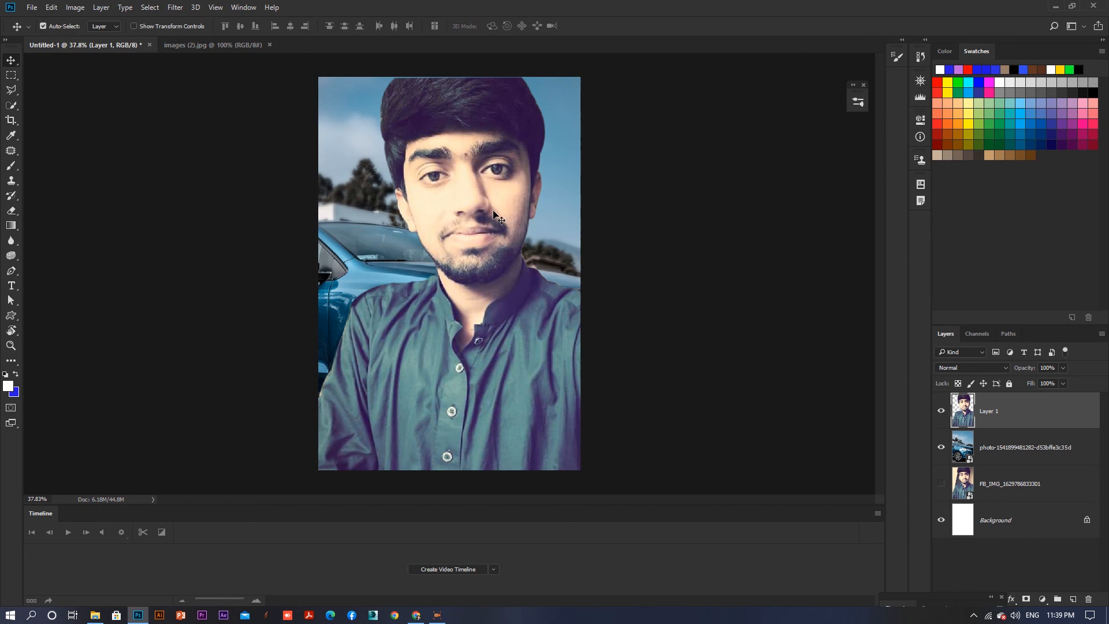
pyautogui.hotkey('ctrl', 'l')
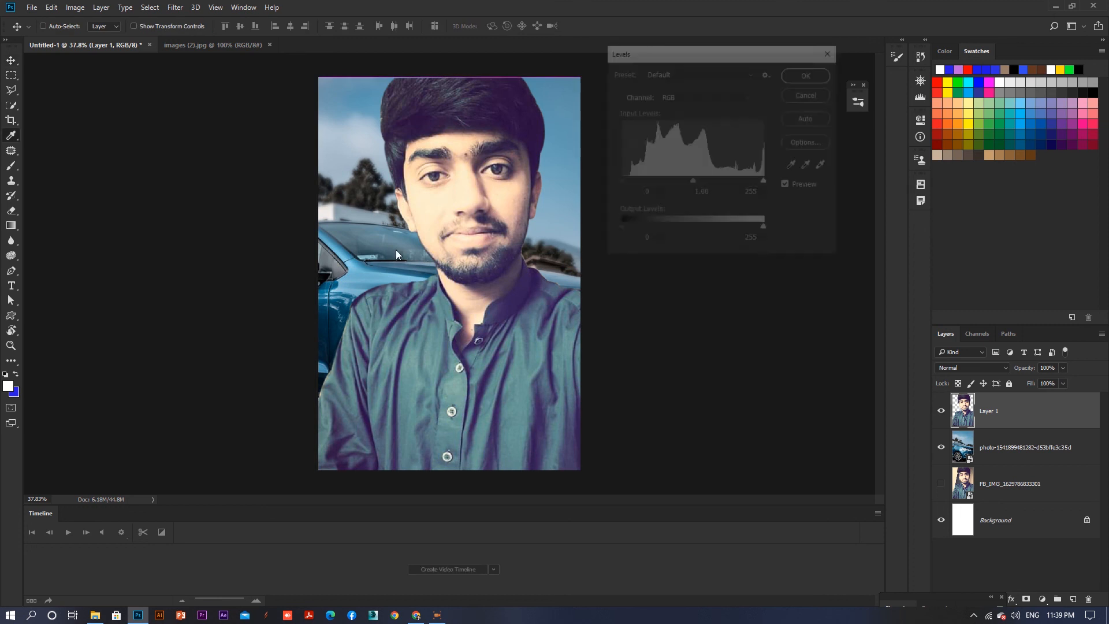
pyautogui.moveTo(627, 230); pyautogui.dragTo(627, 239)
pyautogui.moveTo(765, 226); pyautogui.dragTo(750, 228)
pyautogui.click(748, 97)
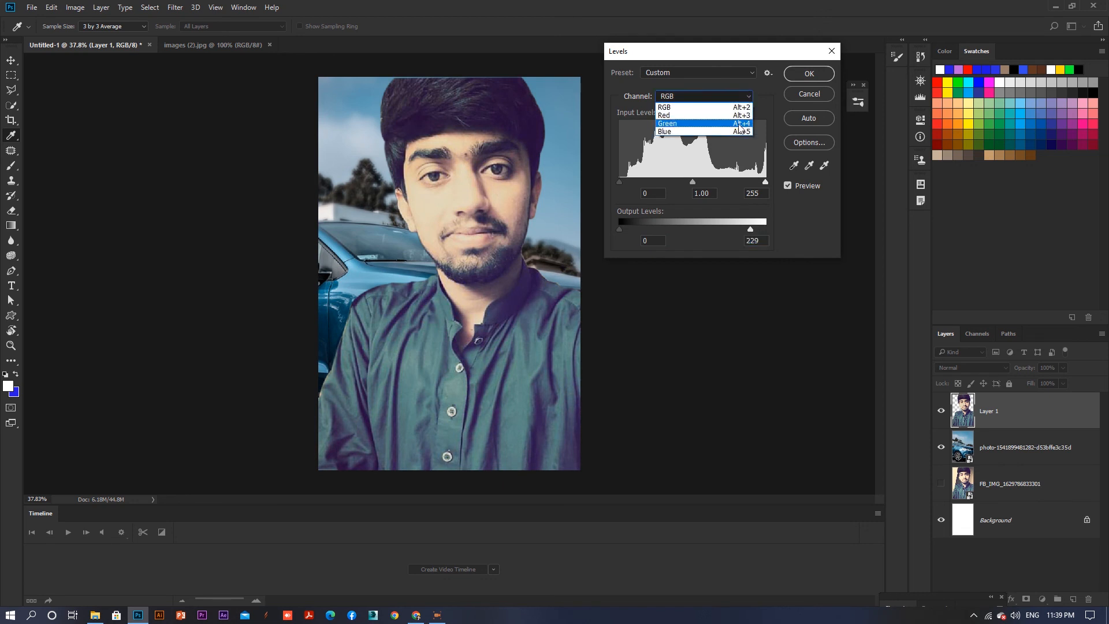
pyautogui.click(740, 123)
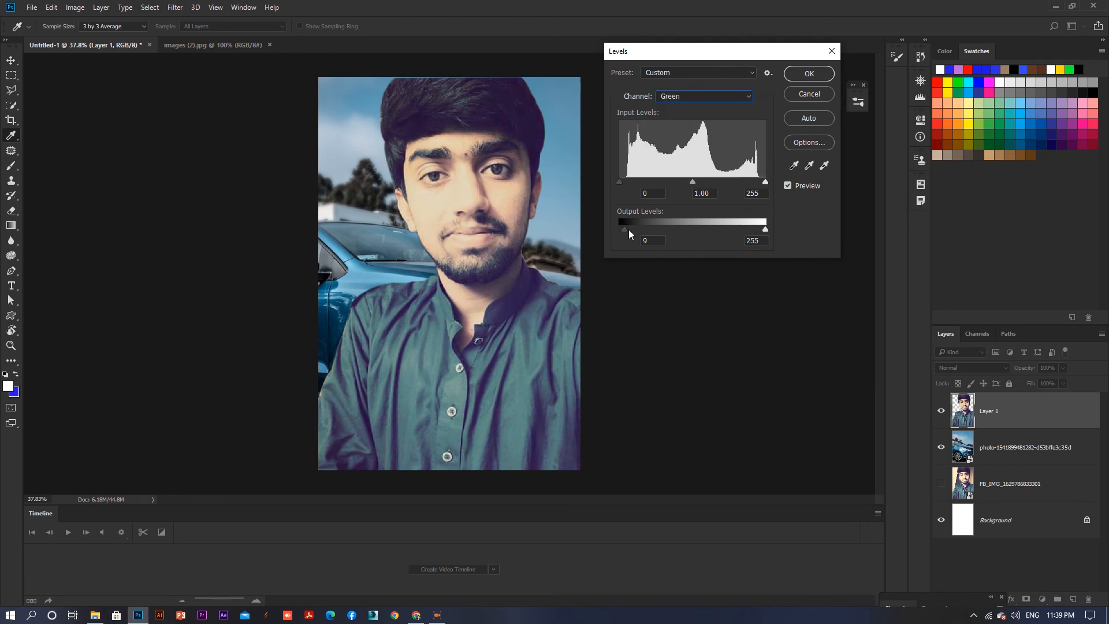
pyautogui.moveTo(628, 230); pyautogui.dragTo(612, 230)
pyautogui.moveTo(765, 230)
pyautogui.mouseDown()
pyautogui.moveTo(722, 231)
pyautogui.moveTo(760, 231)
pyautogui.mouseUp()
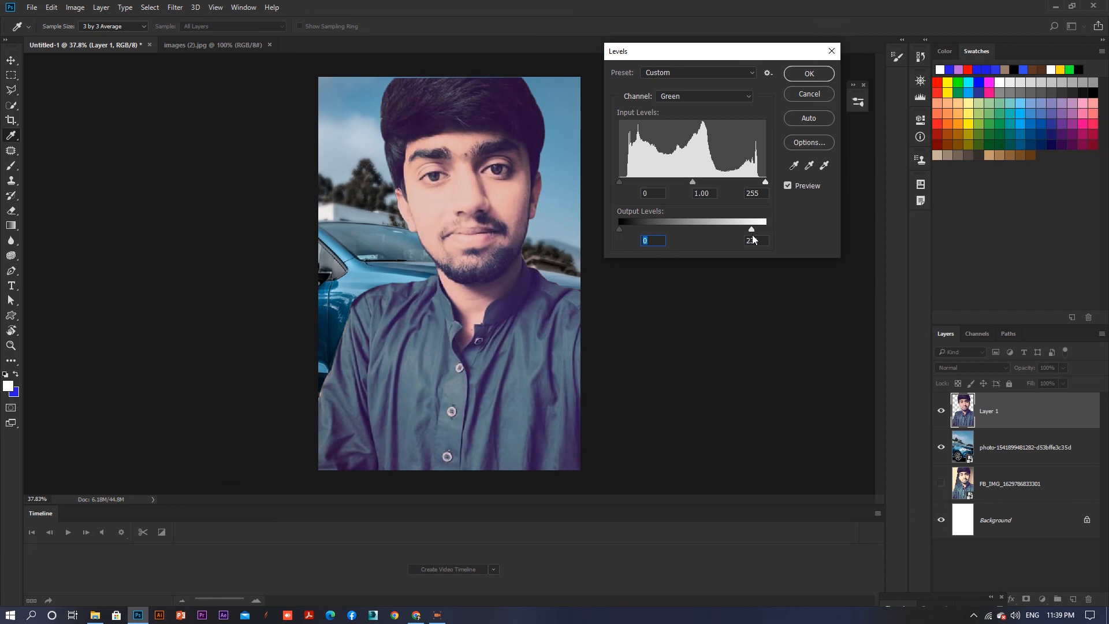
pyautogui.click(751, 95)
pyautogui.click(735, 133)
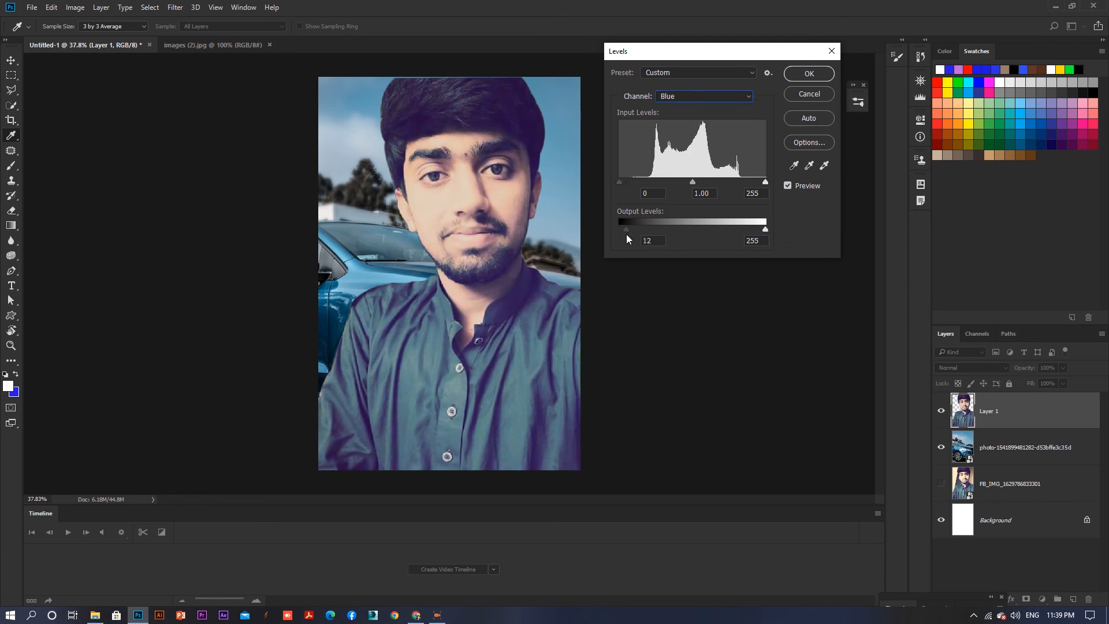
pyautogui.moveTo(627, 233); pyautogui.dragTo(622, 233)
pyautogui.rightClick(329, 222)
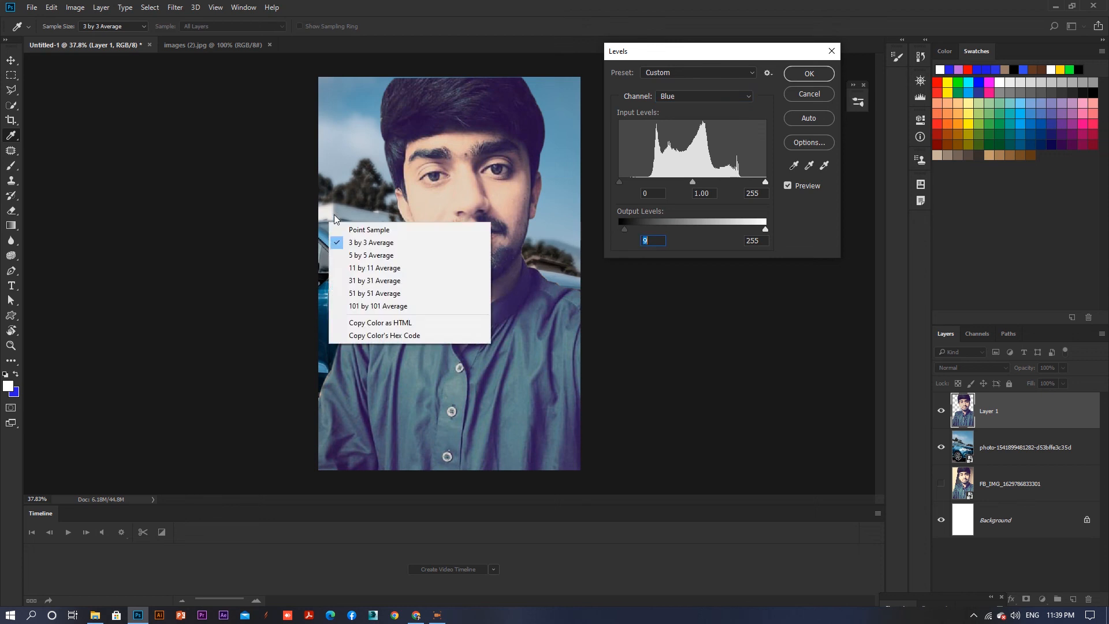
pyautogui.click(596, 212)
pyautogui.click(820, 75)
# - Apply Levels to the car background, setting RGB output white to 216 and adjusting the blue output black
pyautogui.press('v')
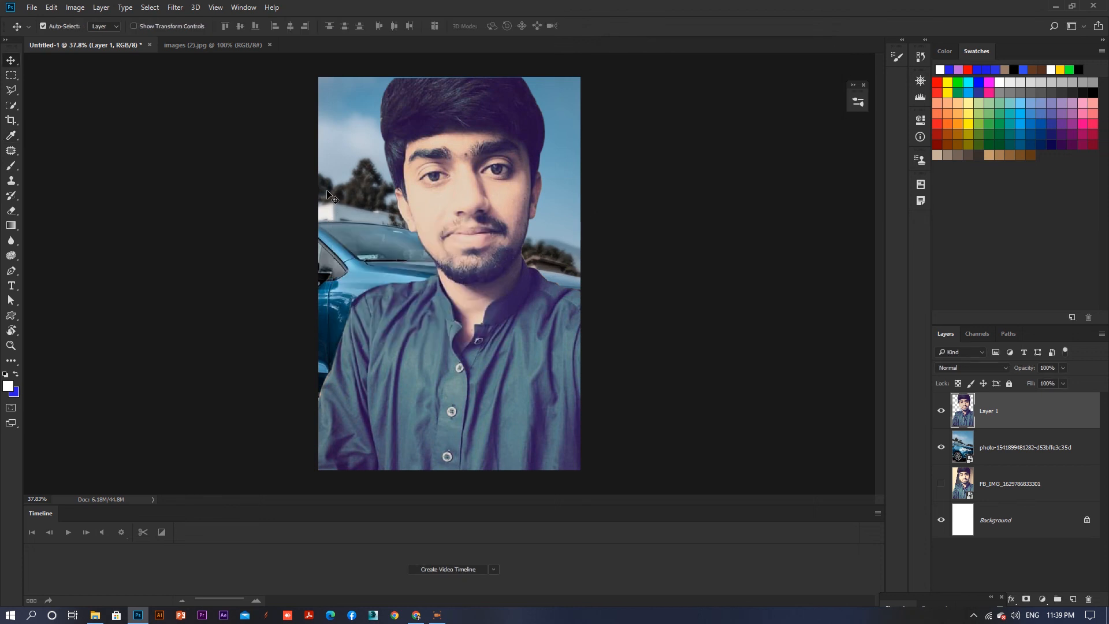
pyautogui.rightClick(338, 188)
pyautogui.click(358, 191)
pyautogui.hotkey('ctrl', 'l')
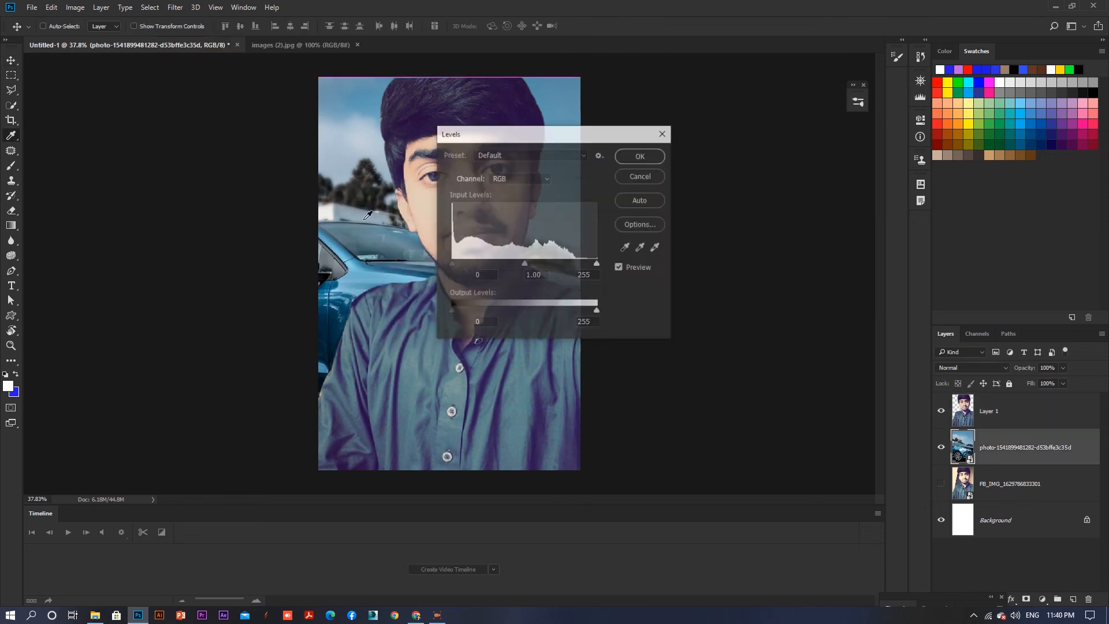
pyautogui.moveTo(502, 126); pyautogui.dragTo(621, 101)
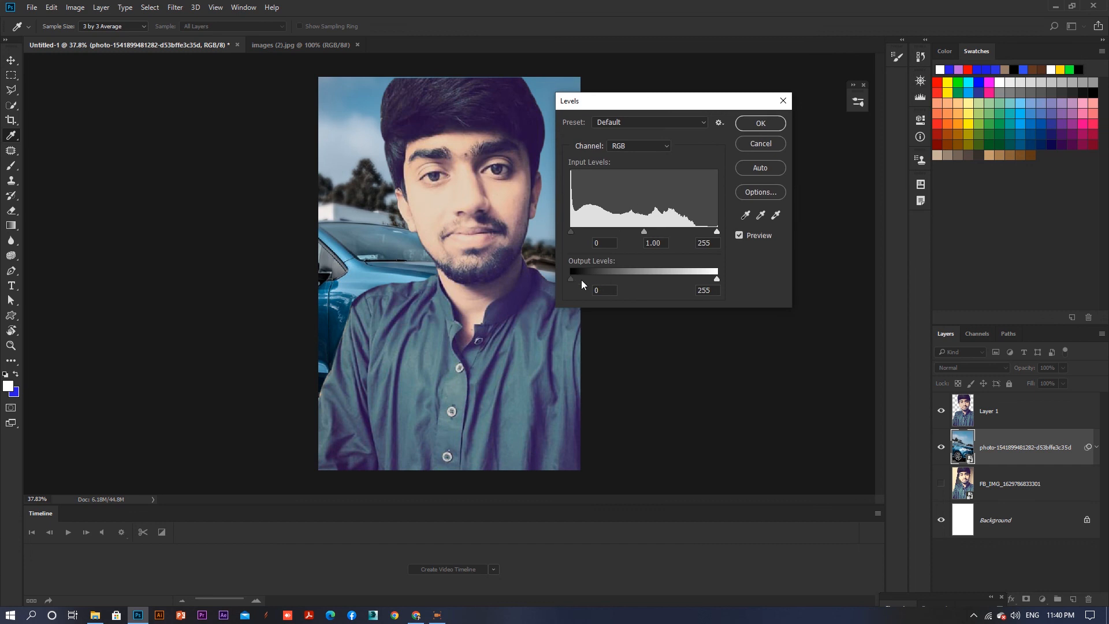
pyautogui.moveTo(581, 276)
pyautogui.mouseDown()
pyautogui.moveTo(605, 275)
pyautogui.moveTo(571, 277)
pyautogui.mouseUp()
pyautogui.moveTo(715, 280); pyautogui.dragTo(696, 279)
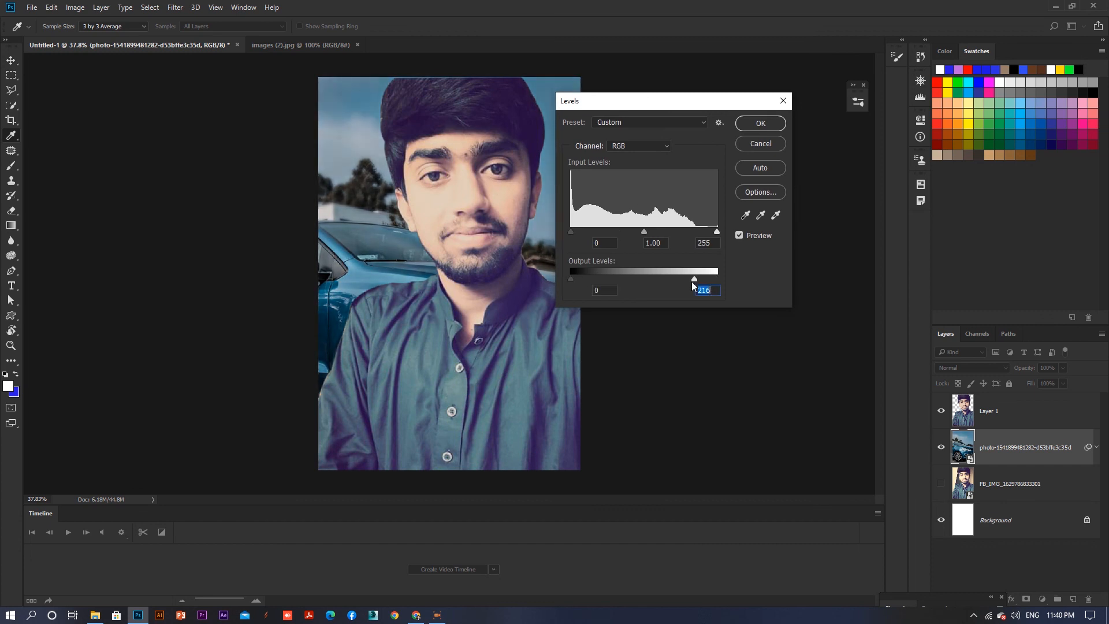
pyautogui.click(667, 147)
pyautogui.click(659, 181)
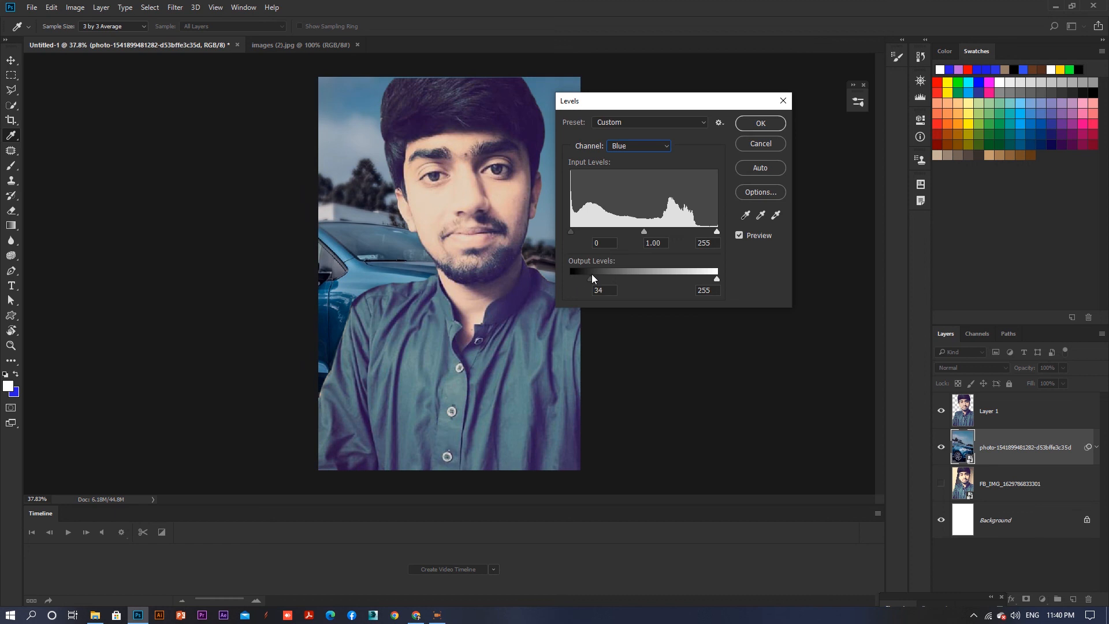
pyautogui.moveTo(603, 275); pyautogui.dragTo(595, 275)
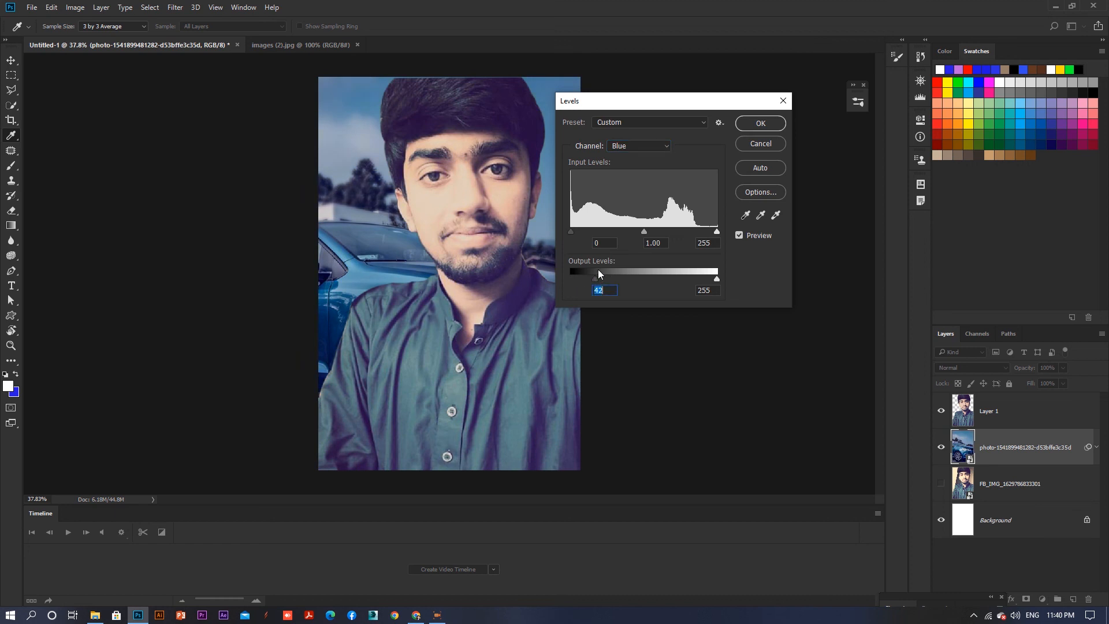
pyautogui.click(760, 124)
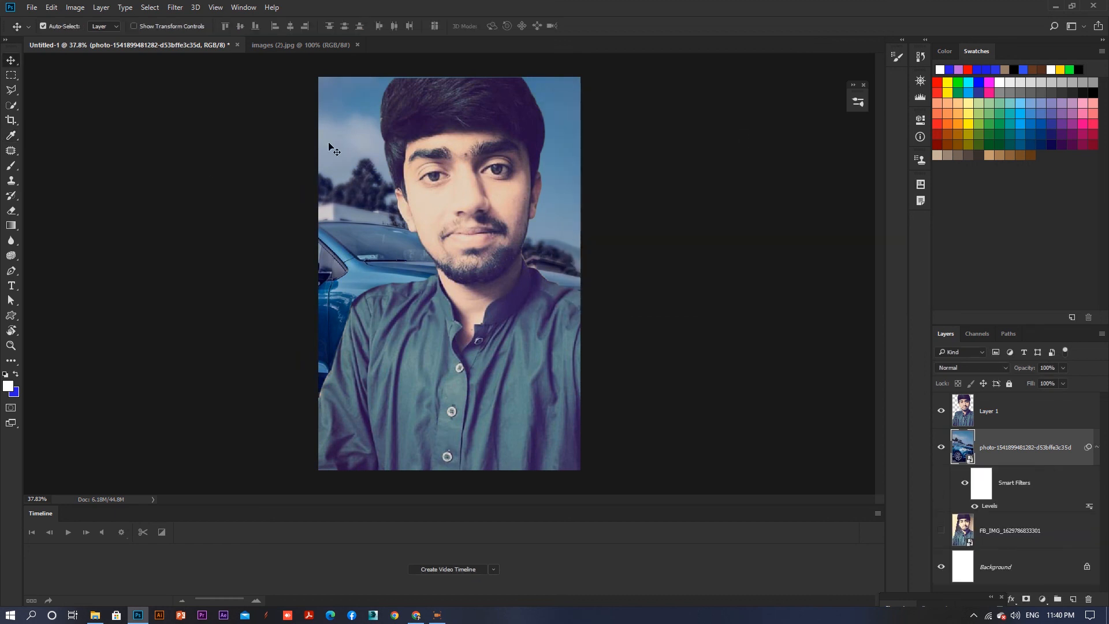
pyautogui.click(11, 285)
pyautogui.click(422, 197)
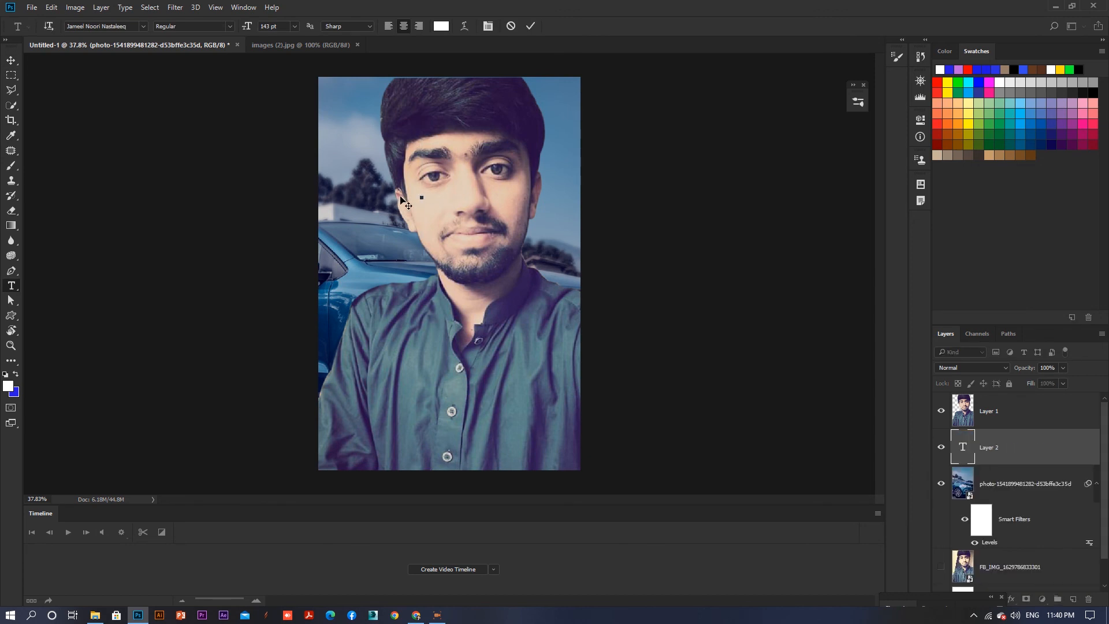
pyautogui.write('aramza=')
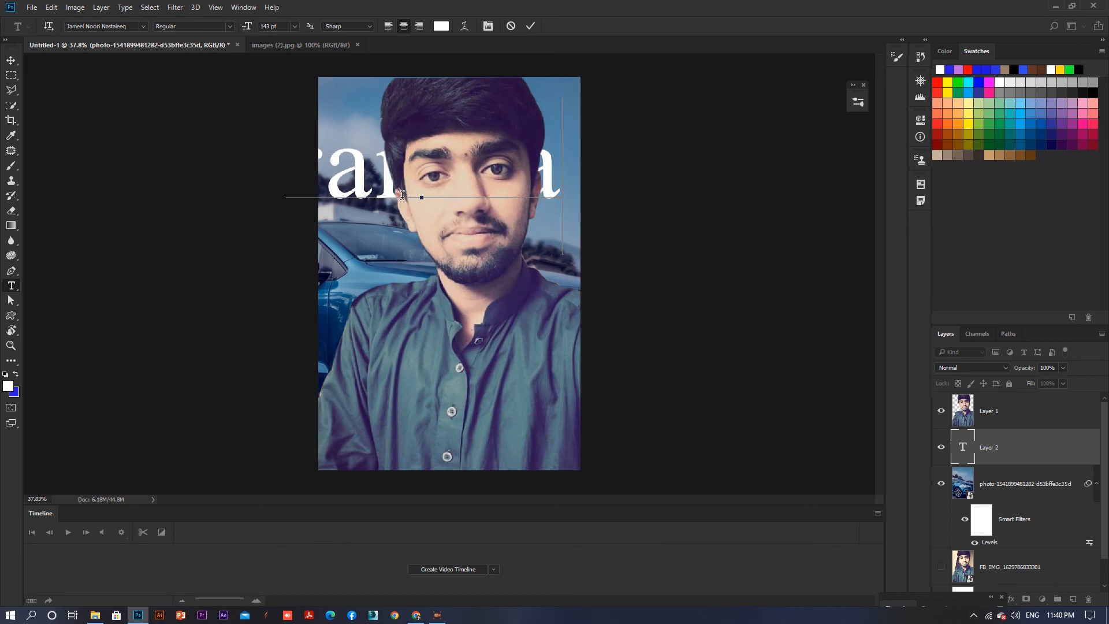
pyautogui.press('BackSpace')
pyautogui.press('BackSpace')
pyautogui.press('BackSpace')
pyautogui.press('BackSpace')
pyautogui.press('BackSpace')
pyautogui.press('BackSpace')
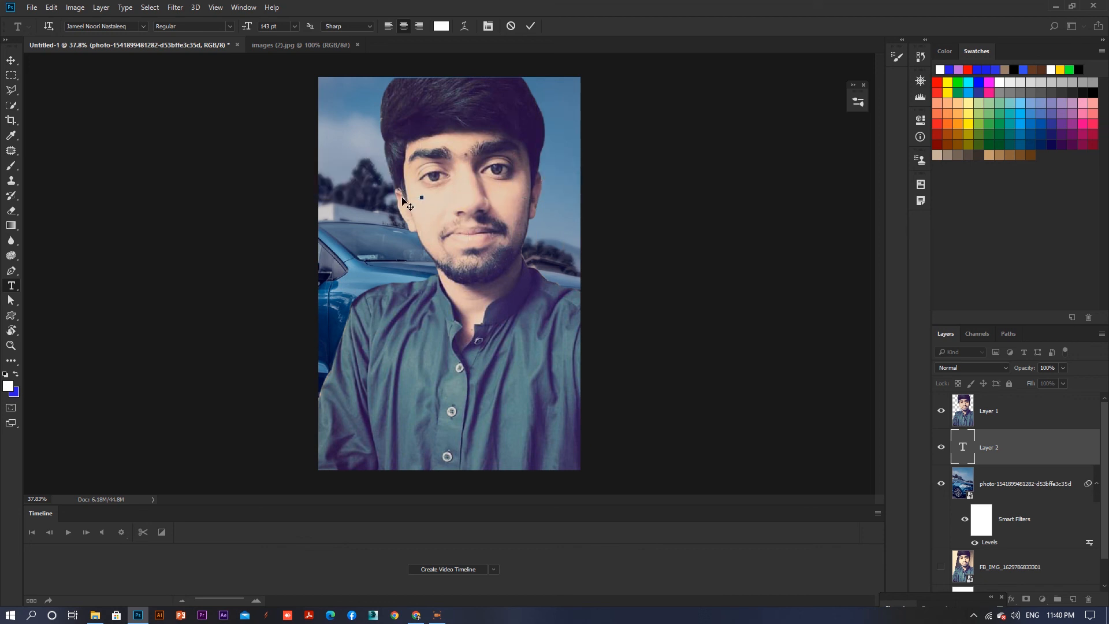
# - Select the person layer and type the person's name as a new text layer near the top of the image
pyautogui.click(11, 60)
pyautogui.click(456, 179)
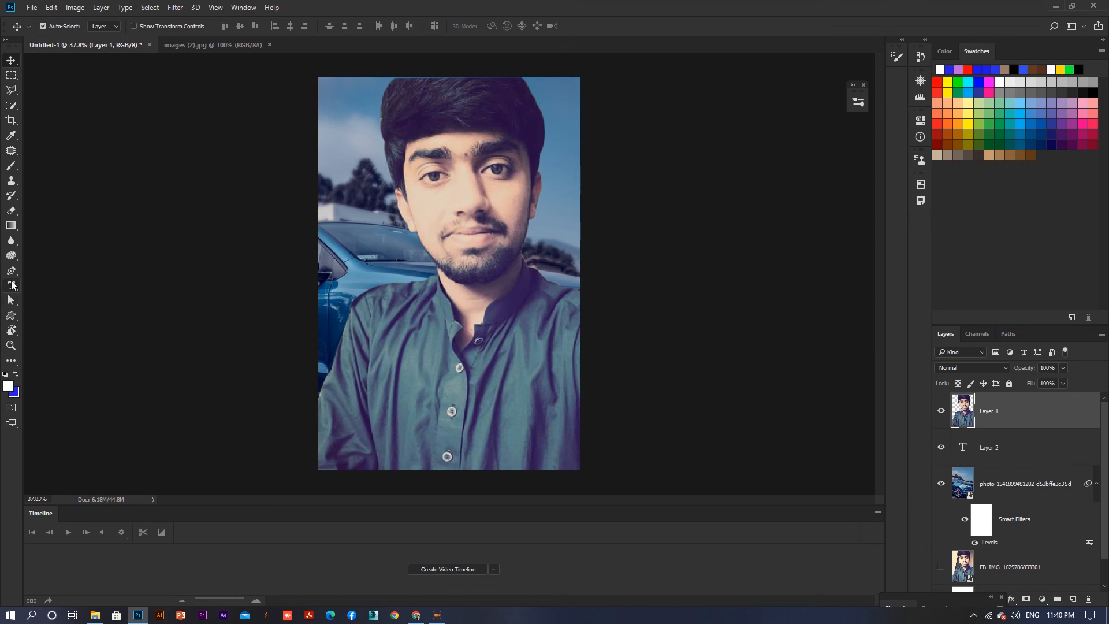
pyautogui.click(12, 284)
pyautogui.click(305, 151)
pyautogui.write('Hamza')
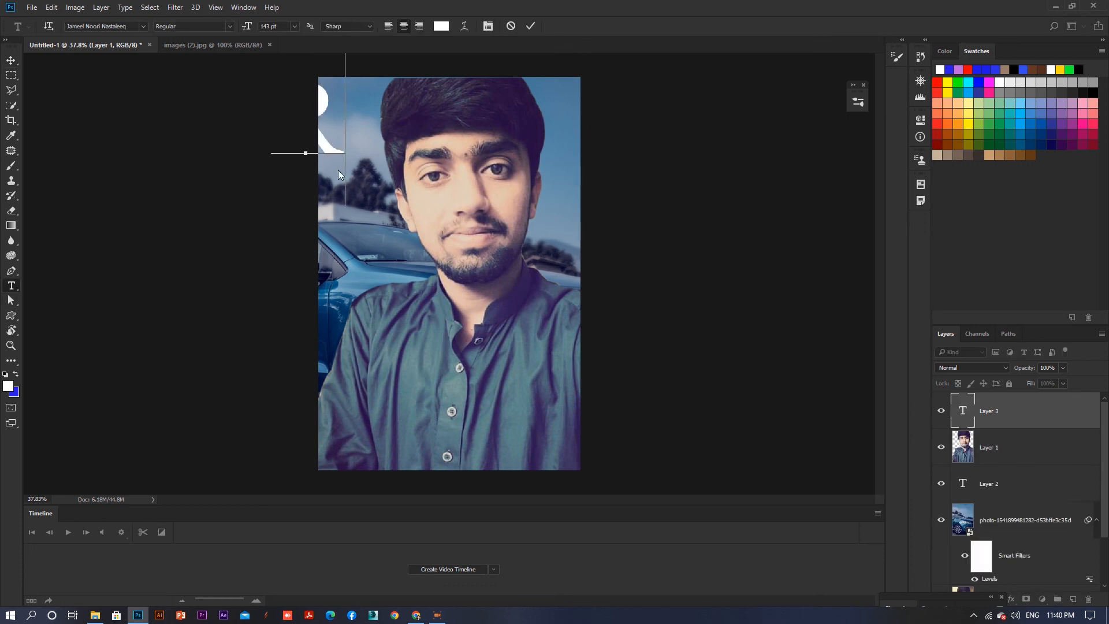
pyautogui.write('n')
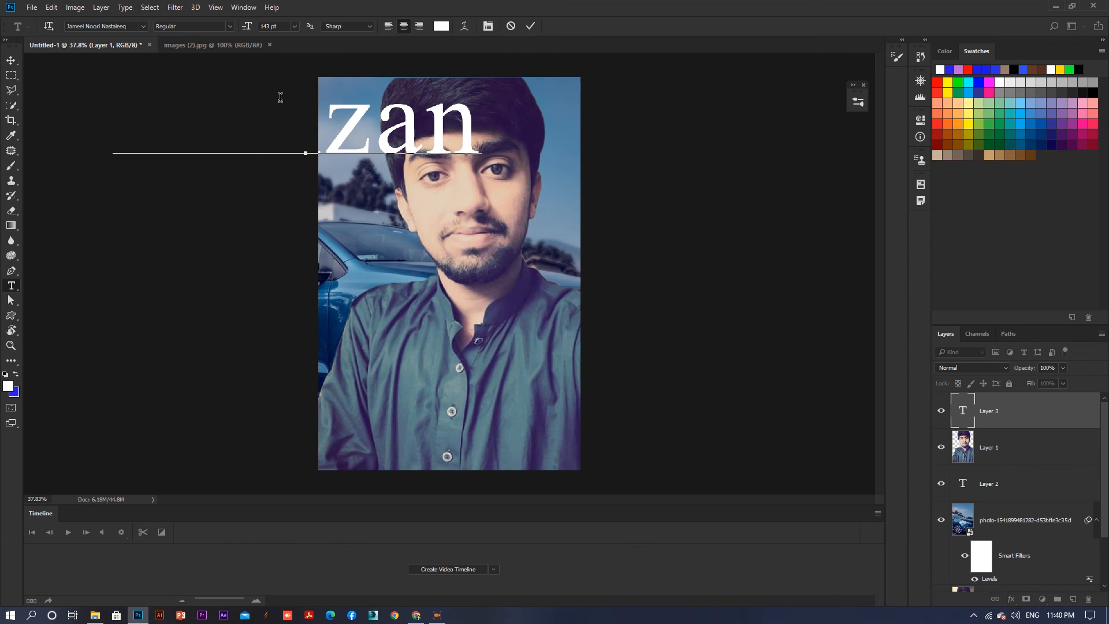
# - Scale the name text to about 61% and move it to the bottom of the image, applying the transform
pyautogui.click(8, 59)
pyautogui.moveTo(296, 81); pyautogui.dragTo(384, 176)
pyautogui.hotkey('ctrl', 't')
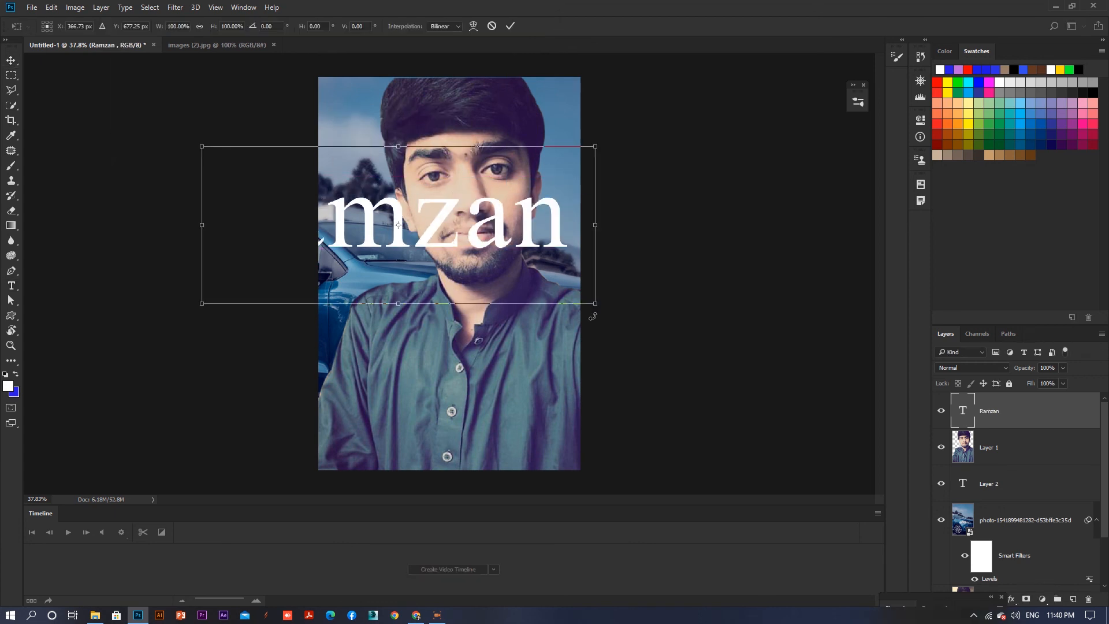
pyautogui.moveTo(595, 303); pyautogui.dragTo(501, 267)
pyautogui.moveTo(403, 199); pyautogui.dragTo(577, 428)
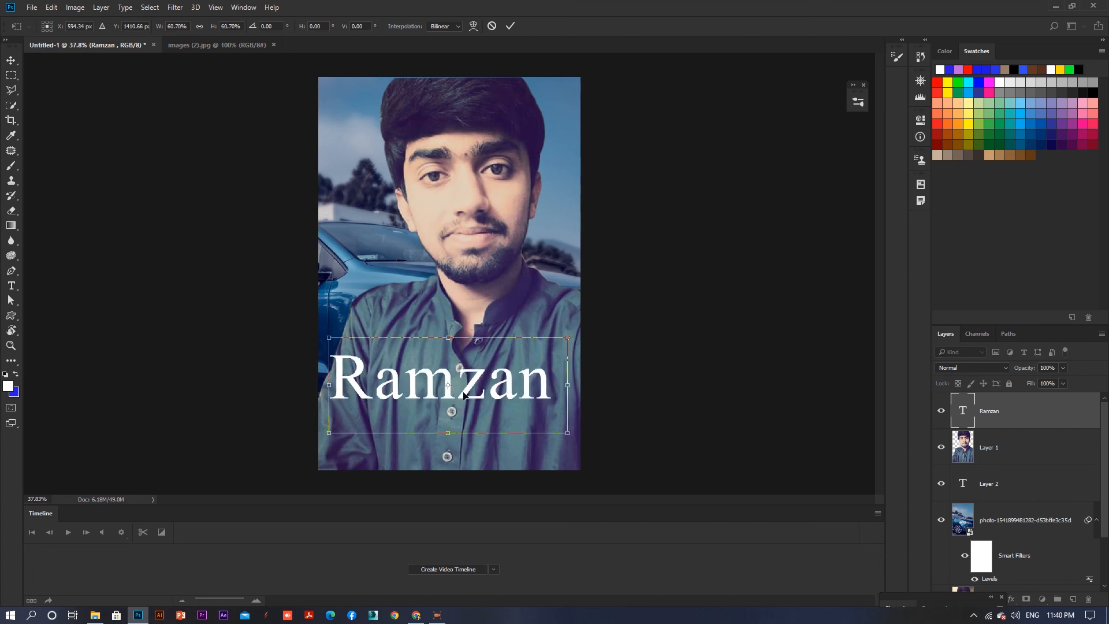
pyautogui.moveTo(465, 379); pyautogui.dragTo(472, 440)
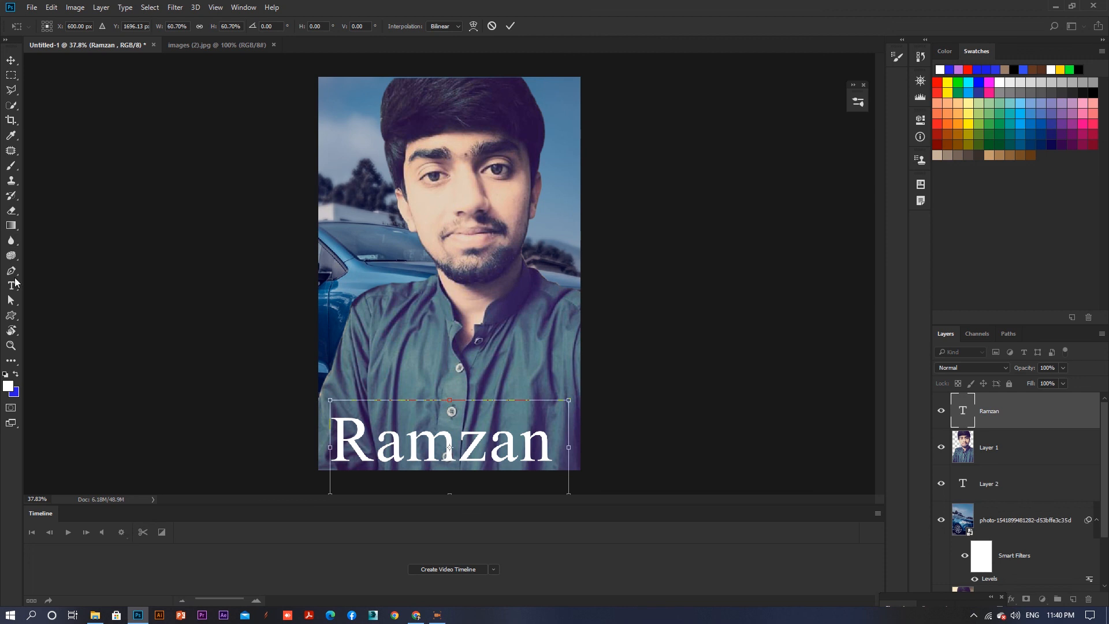
pyautogui.click(12, 284)
pyautogui.click(564, 235)
pyautogui.press('Return')
# - Colour the name text purple from the swatches
pyautogui.click(19, 286)
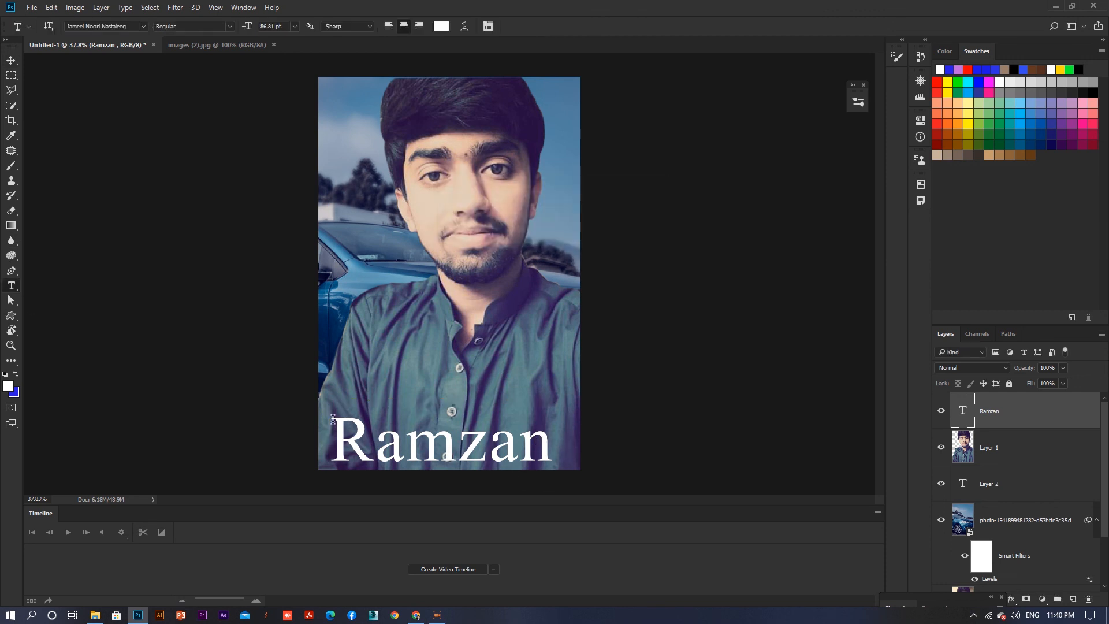
pyautogui.moveTo(341, 442); pyautogui.dragTo(616, 439)
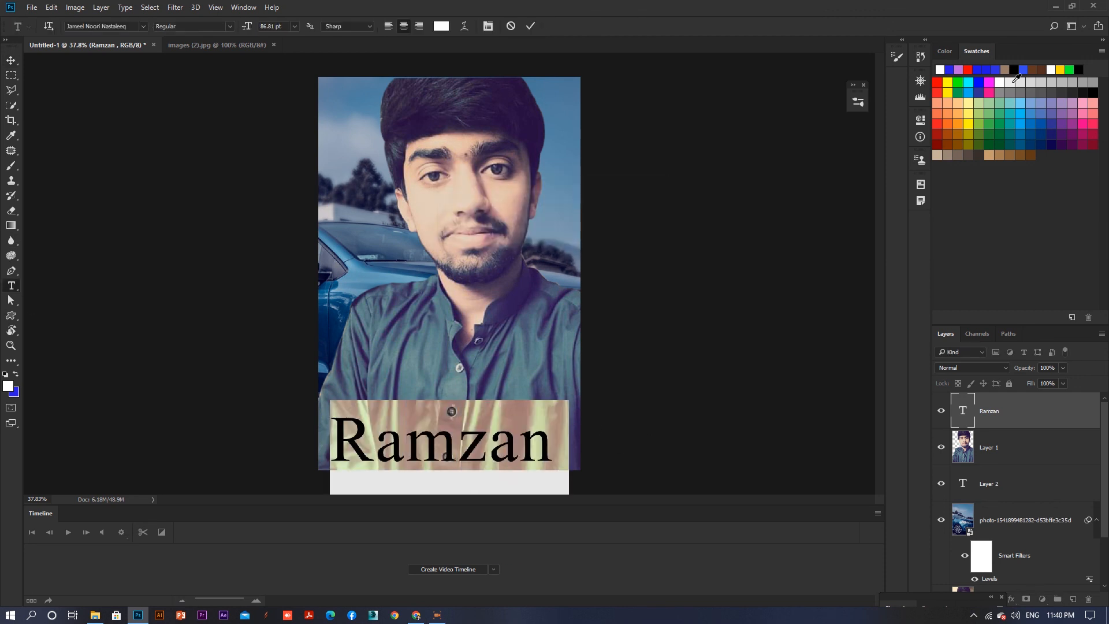
pyautogui.click(1065, 123)
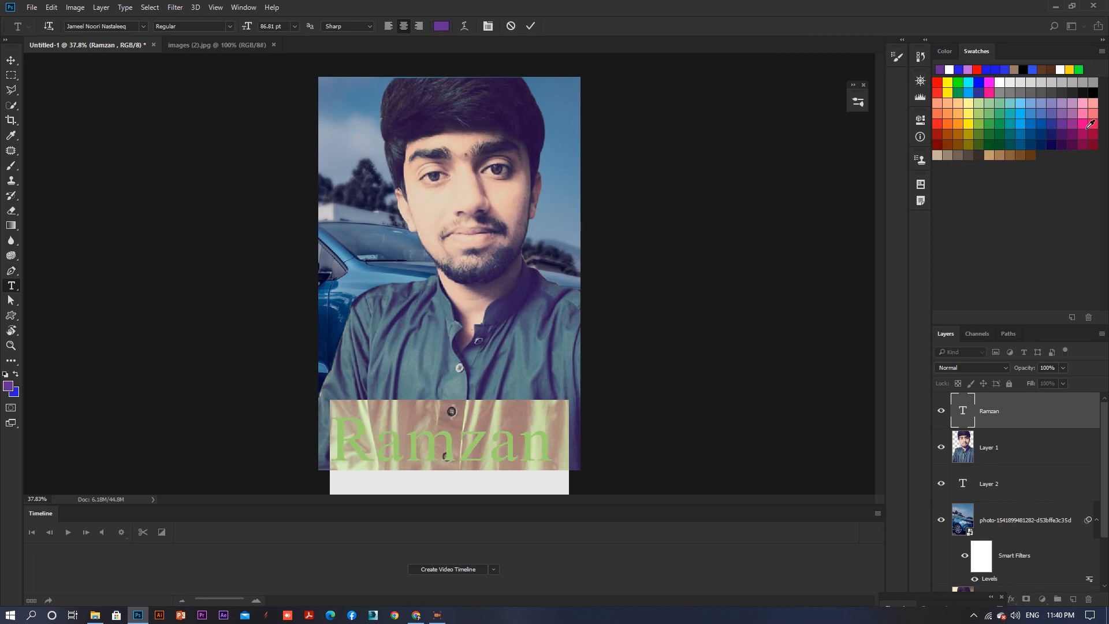
pyautogui.click(687, 299)
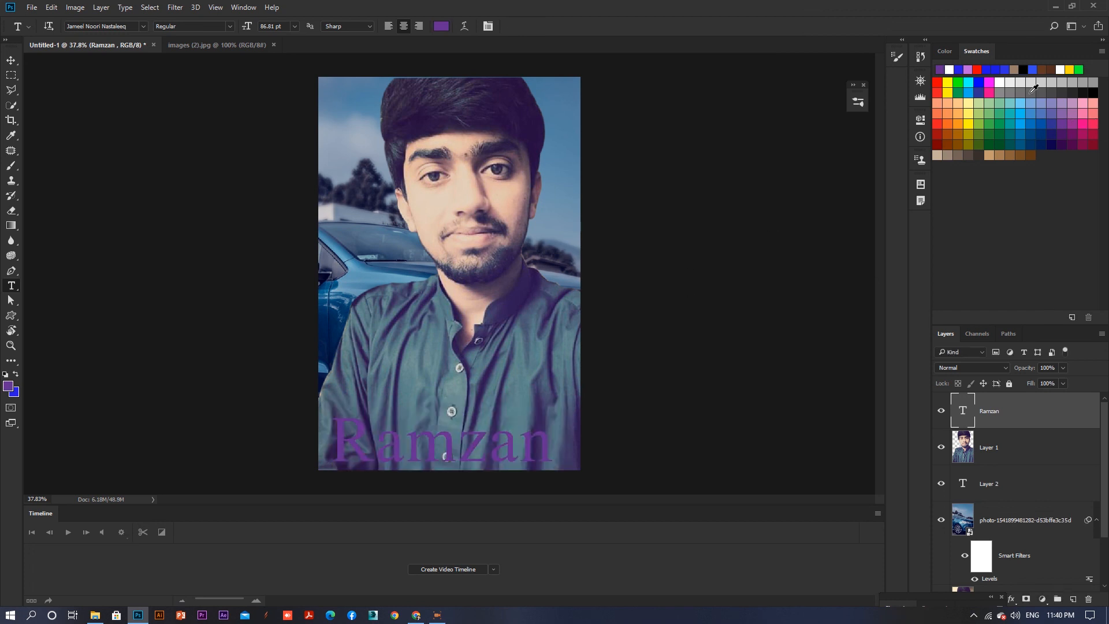
# - Recolour the name text bright cyan from the swatches
pyautogui.click(1011, 121)
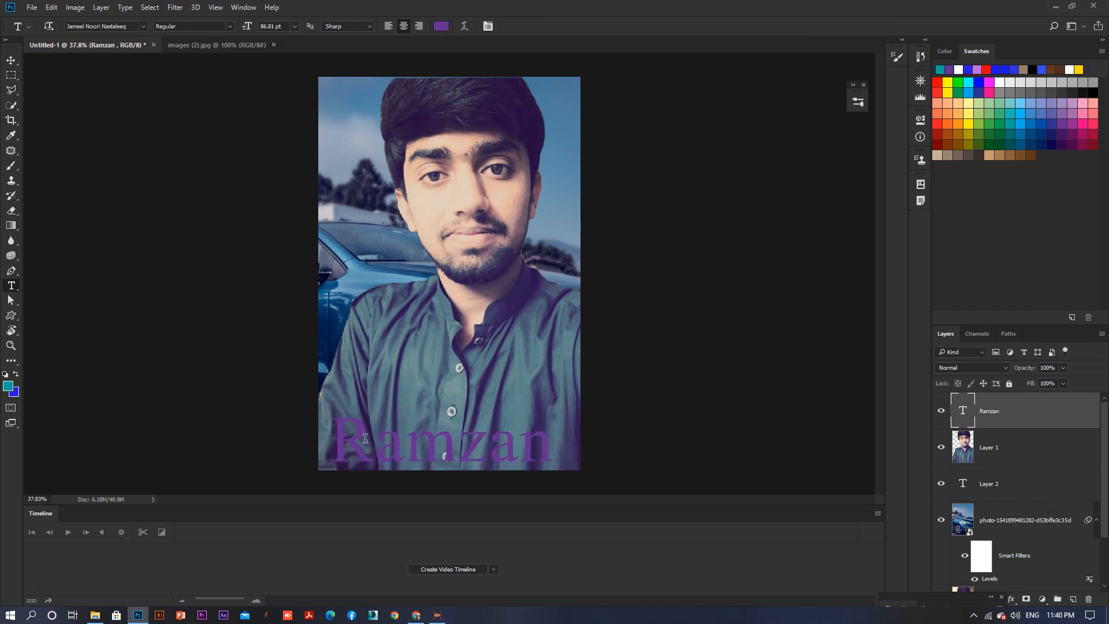
pyautogui.moveTo(350, 439); pyautogui.dragTo(636, 411)
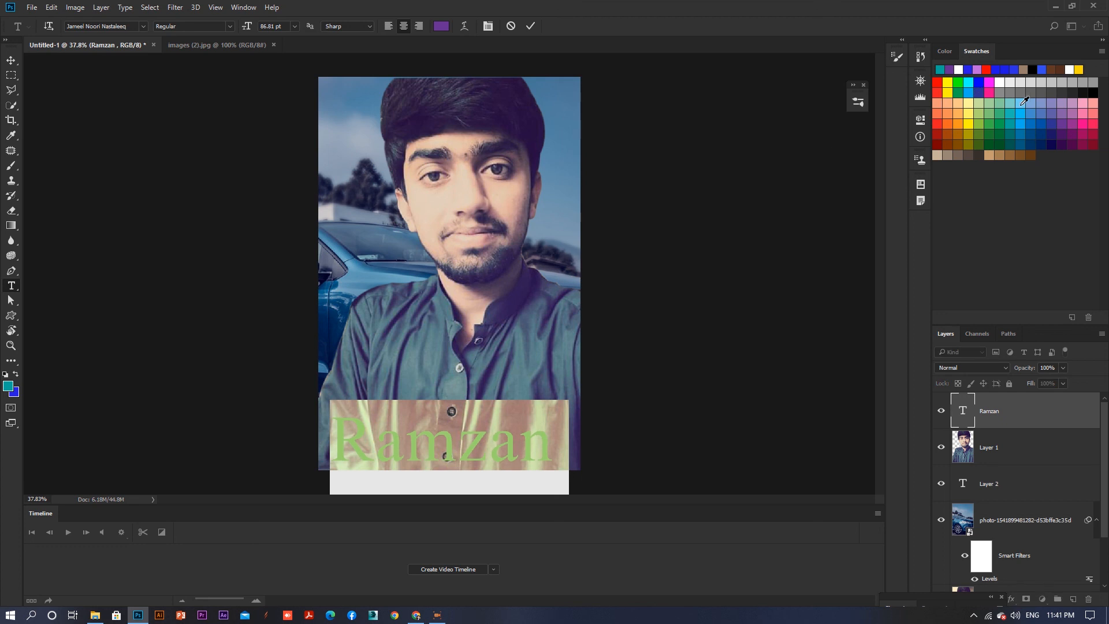
pyautogui.click(971, 82)
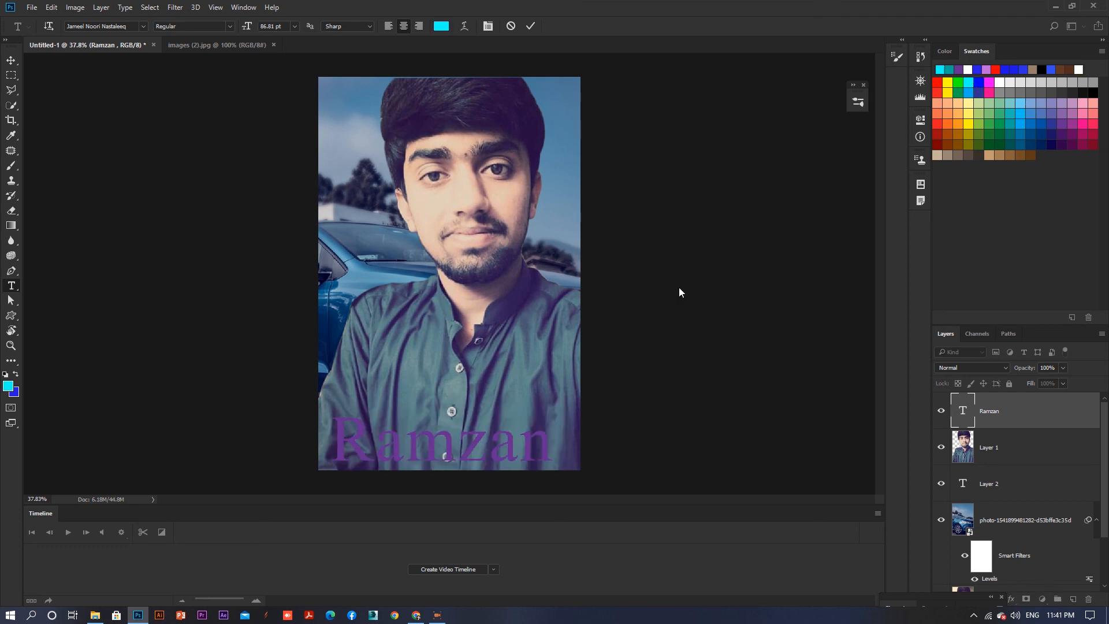
pyautogui.click(678, 286)
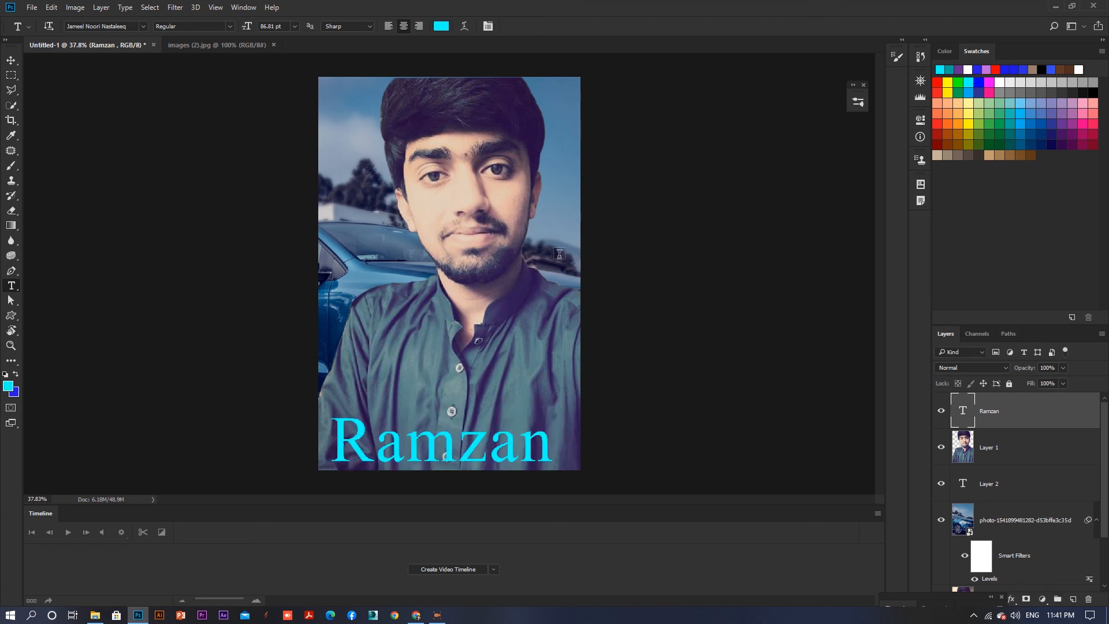
pyautogui.click(12, 61)
pyautogui.click(11, 76)
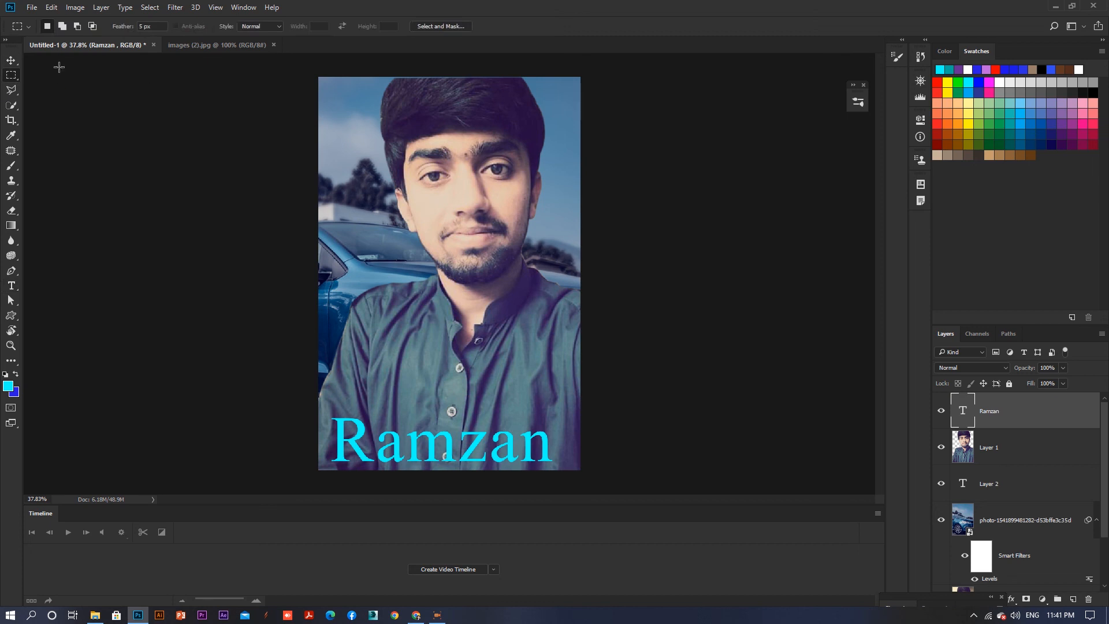
pyautogui.click(11, 60)
# - Start saving the image as a JPEG file and browse to a folder on Local Disk (E:)
pyautogui.click(31, 7)
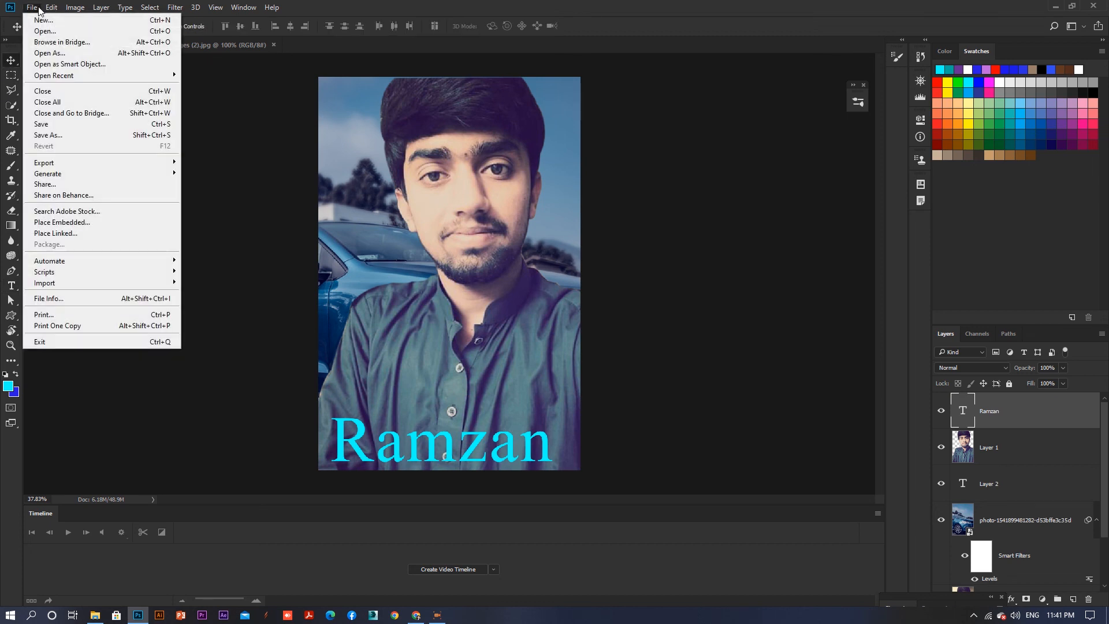
pyautogui.moveTo(51, 7)
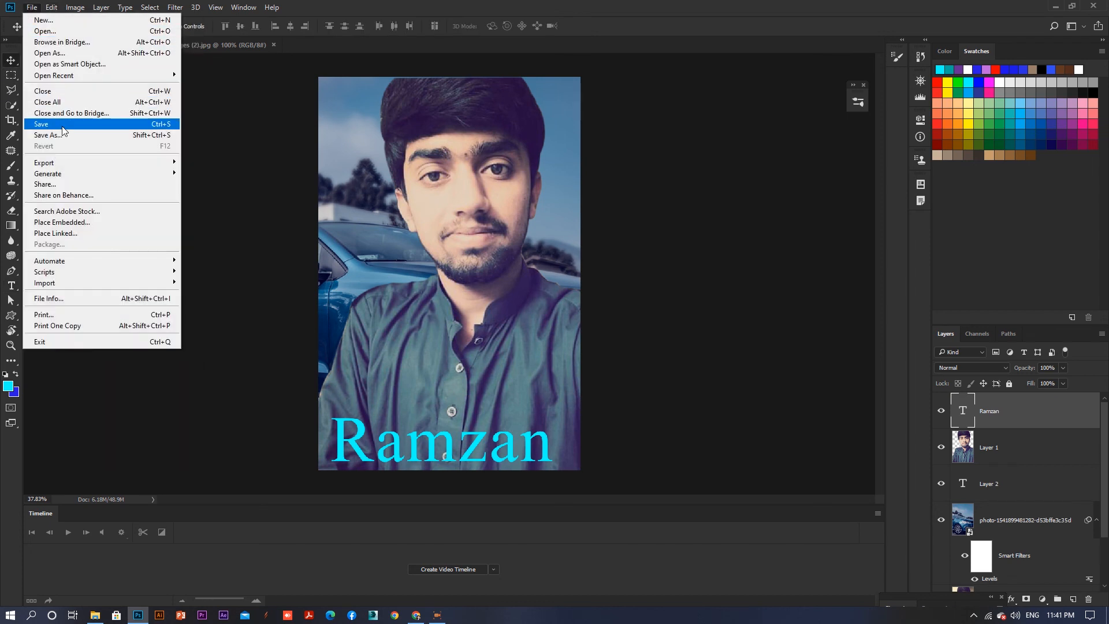
pyautogui.click(61, 125)
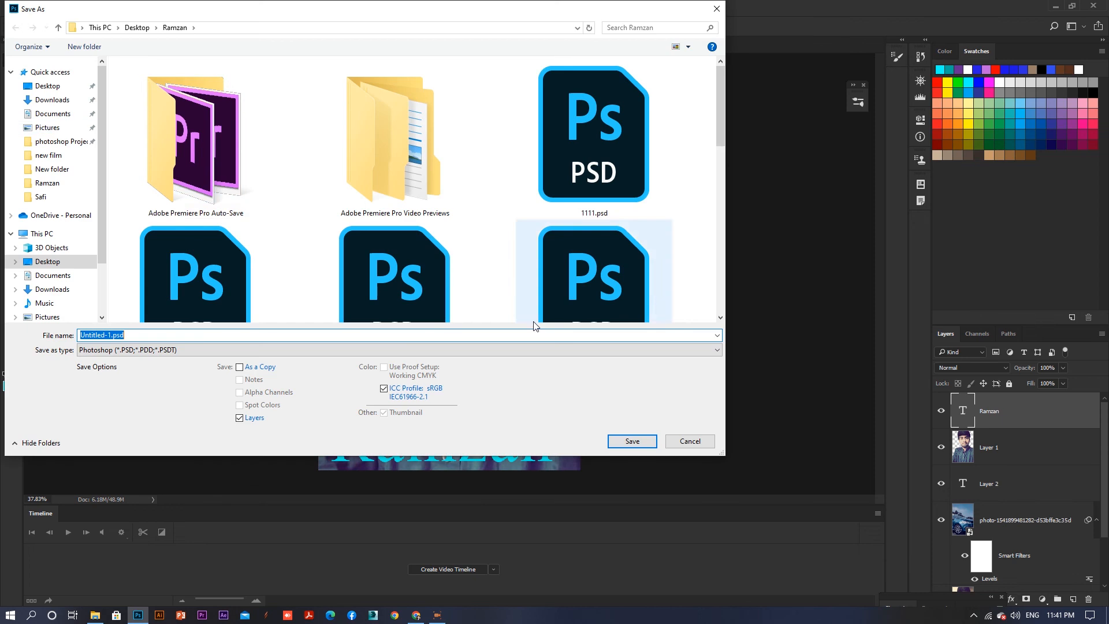
pyautogui.click(459, 351)
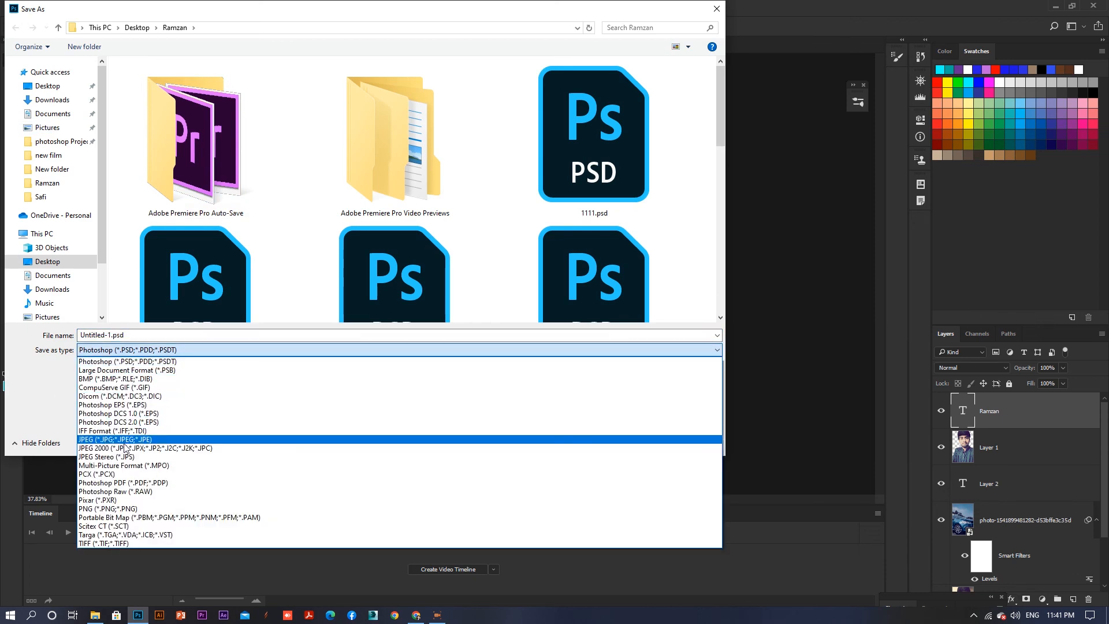
pyautogui.click(150, 439)
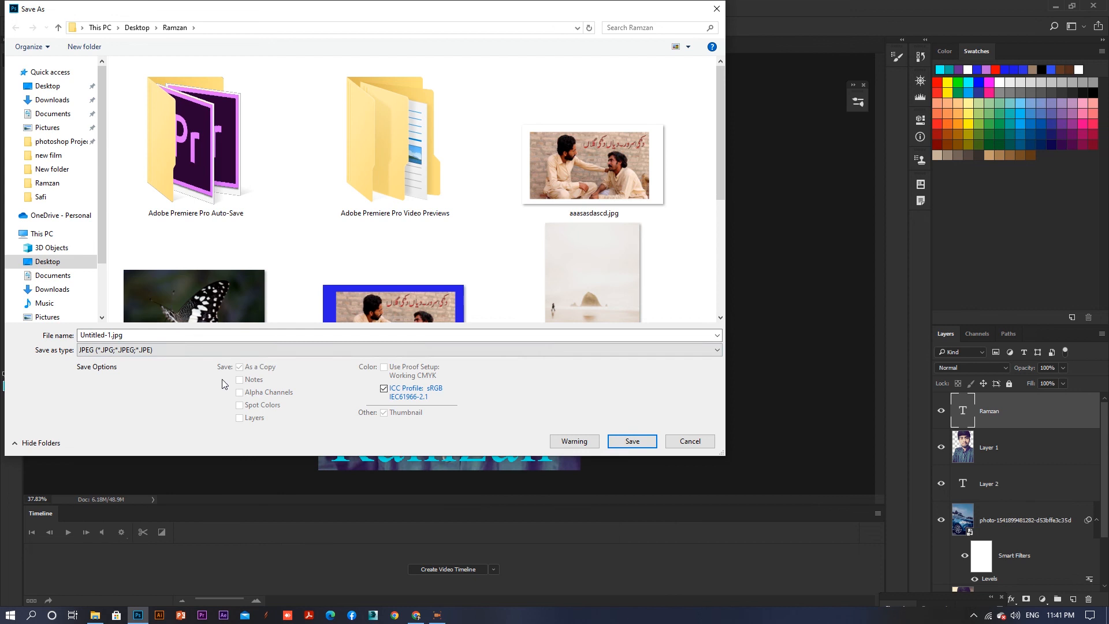
pyautogui.click(67, 231)
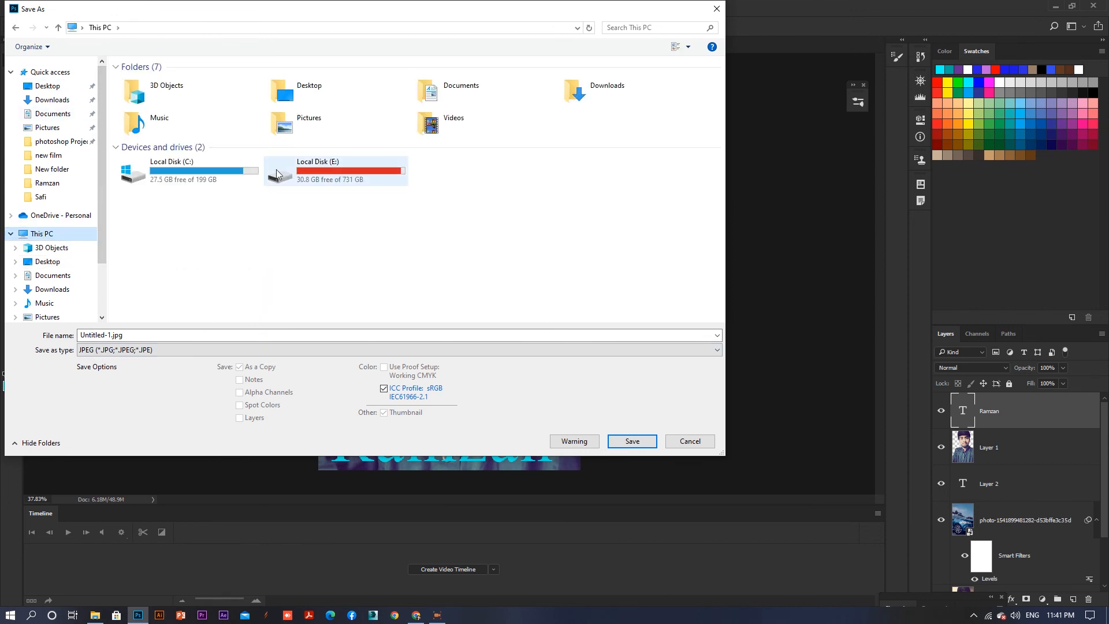
pyautogui.click(322, 163)
pyautogui.doubleClick(322, 163)
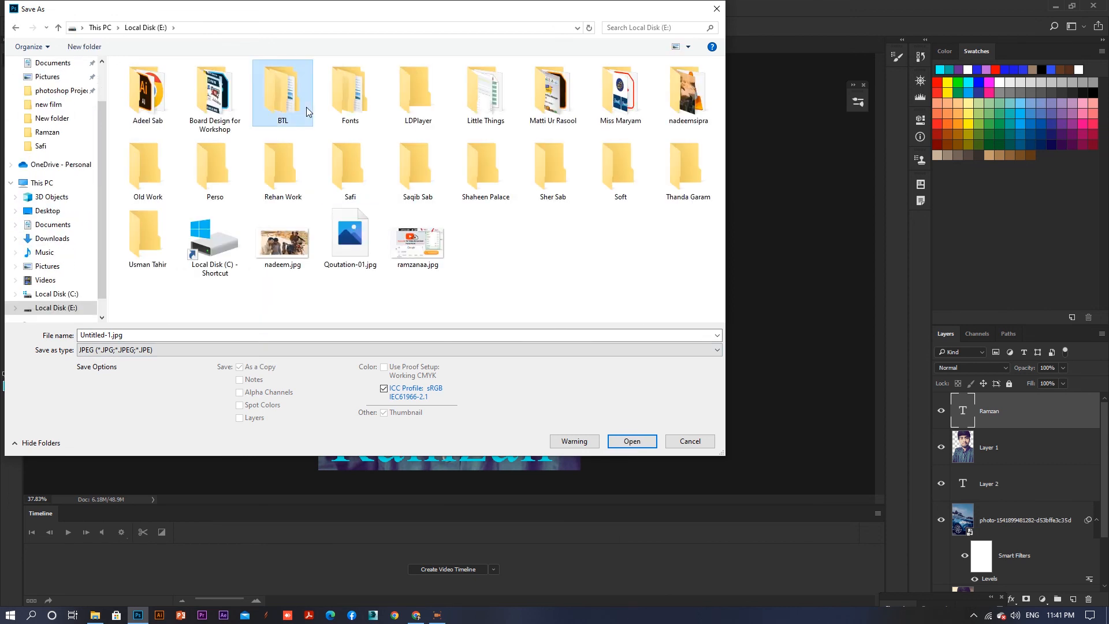
pyautogui.doubleClick(376, 183)
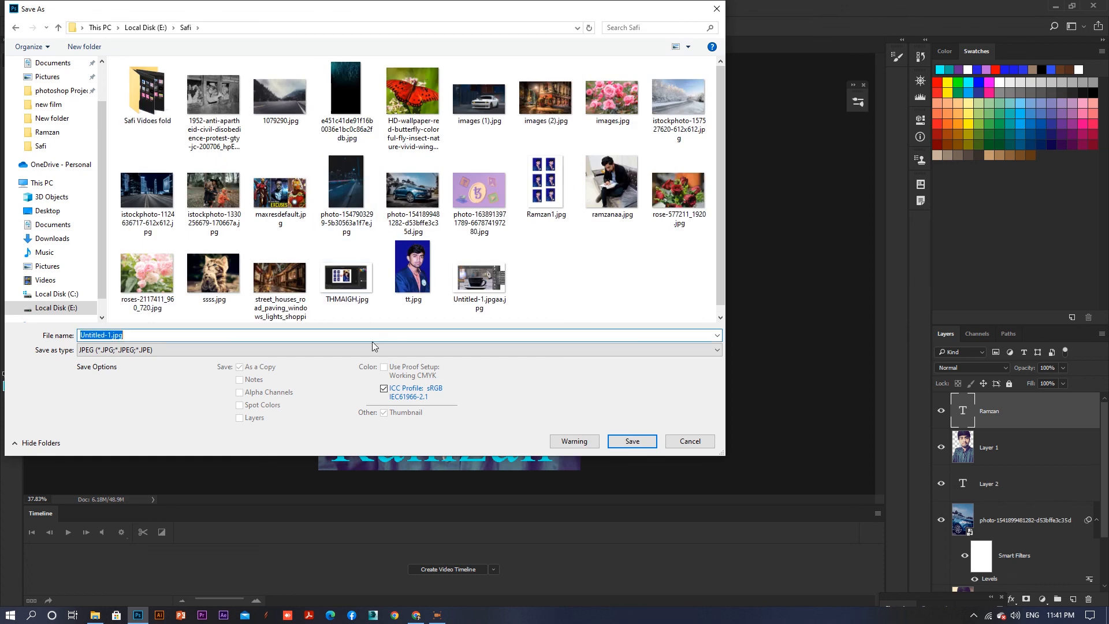
# - Name the file with the person's name followed by 1 and save it, accepting the JPEG options
pyautogui.write('ra')
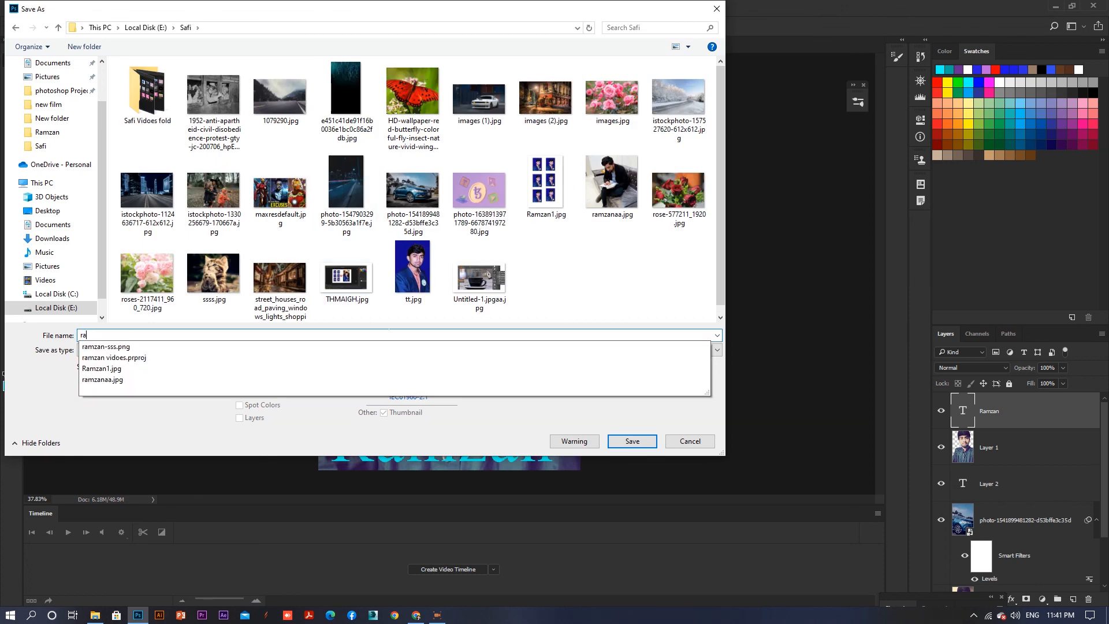
pyautogui.write('mzan 1')
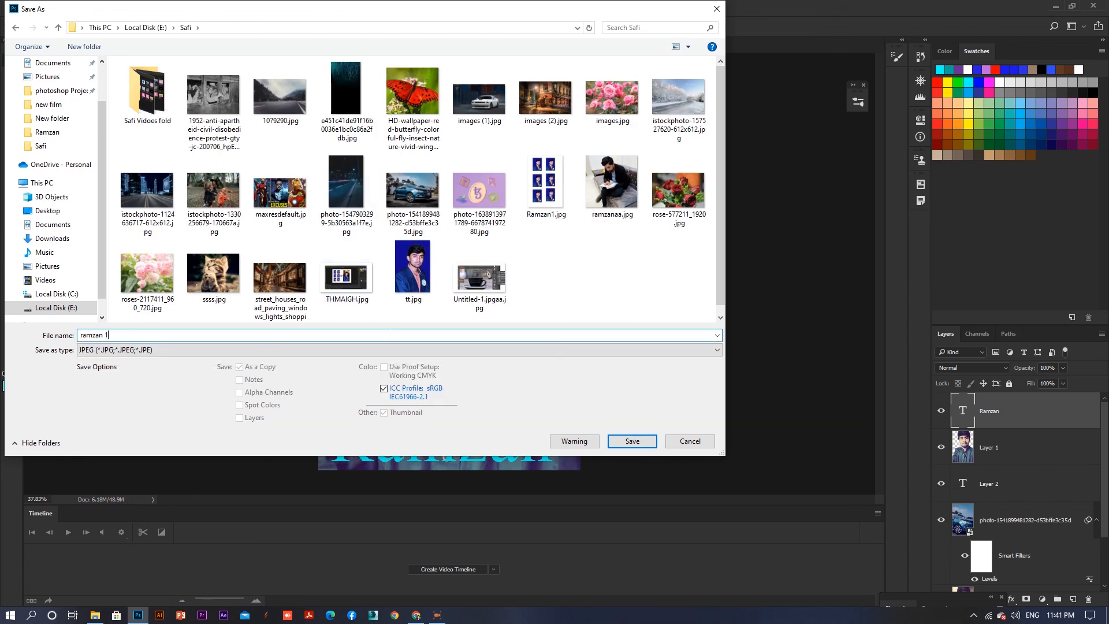
pyautogui.click(631, 440)
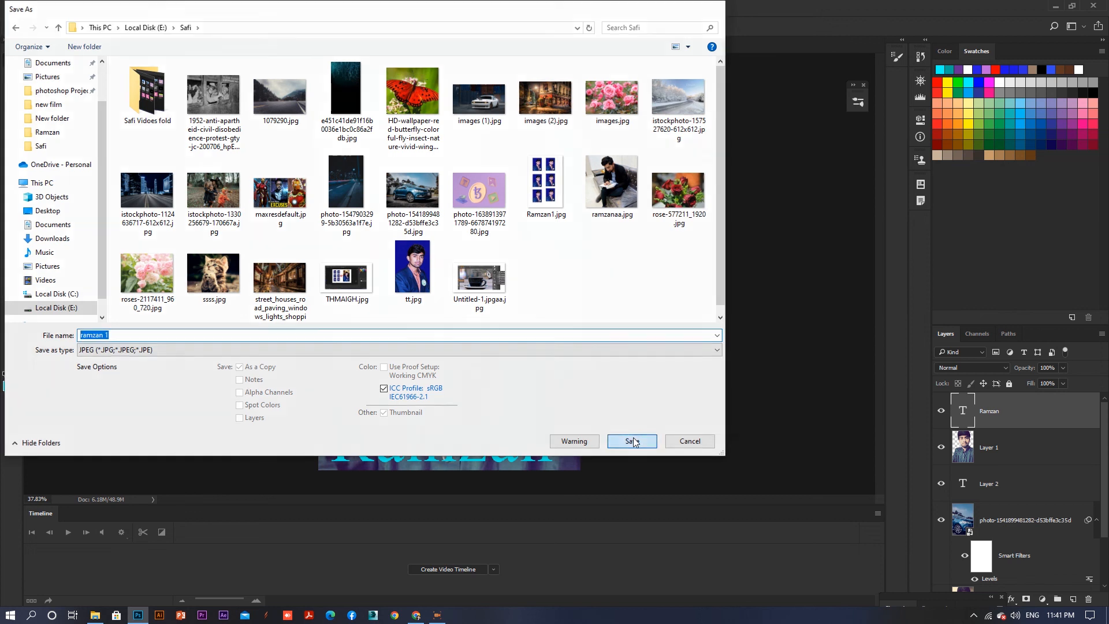
pyautogui.click(437, 155)
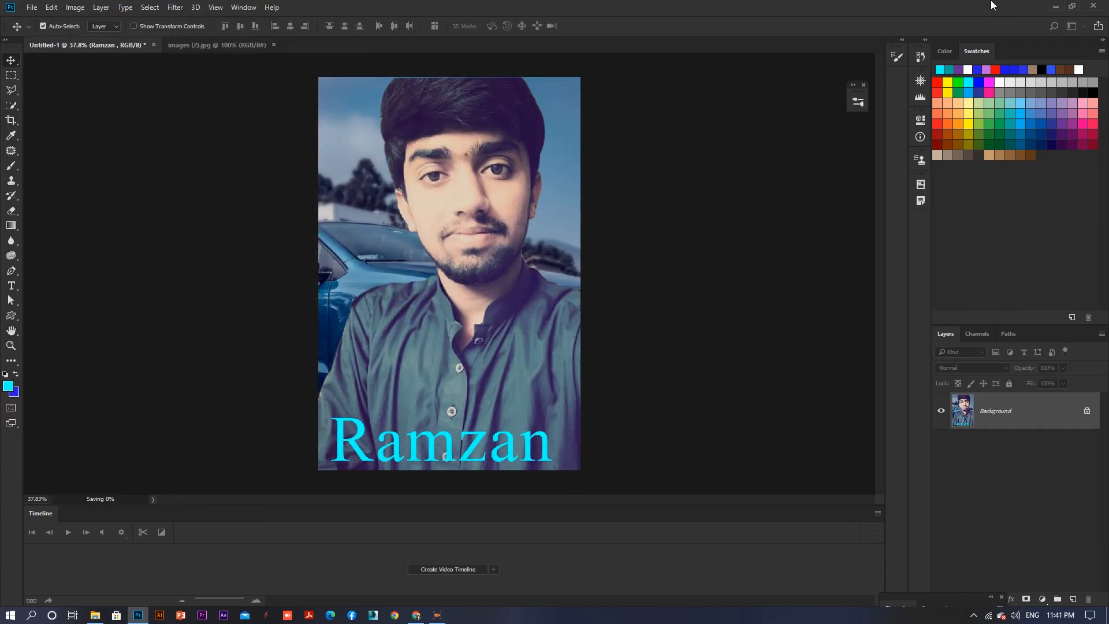
# - Minimise Photoshop and open the saved JPEG from its folder in File Explorer
pyautogui.click(1055, 6)
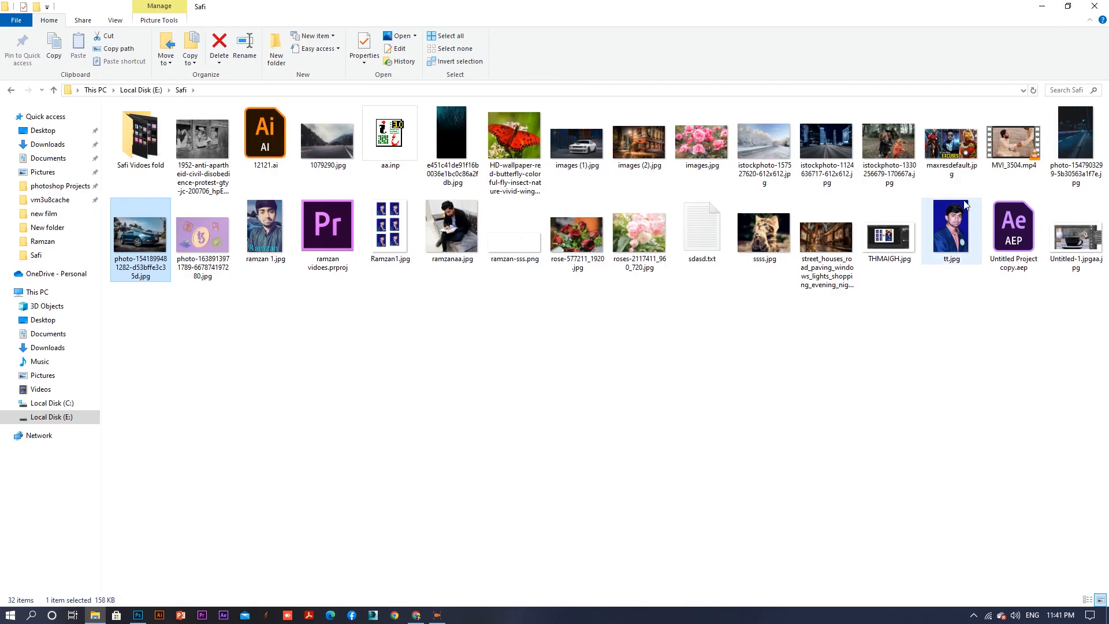
pyautogui.click(274, 263)
pyautogui.doubleClick(274, 263)
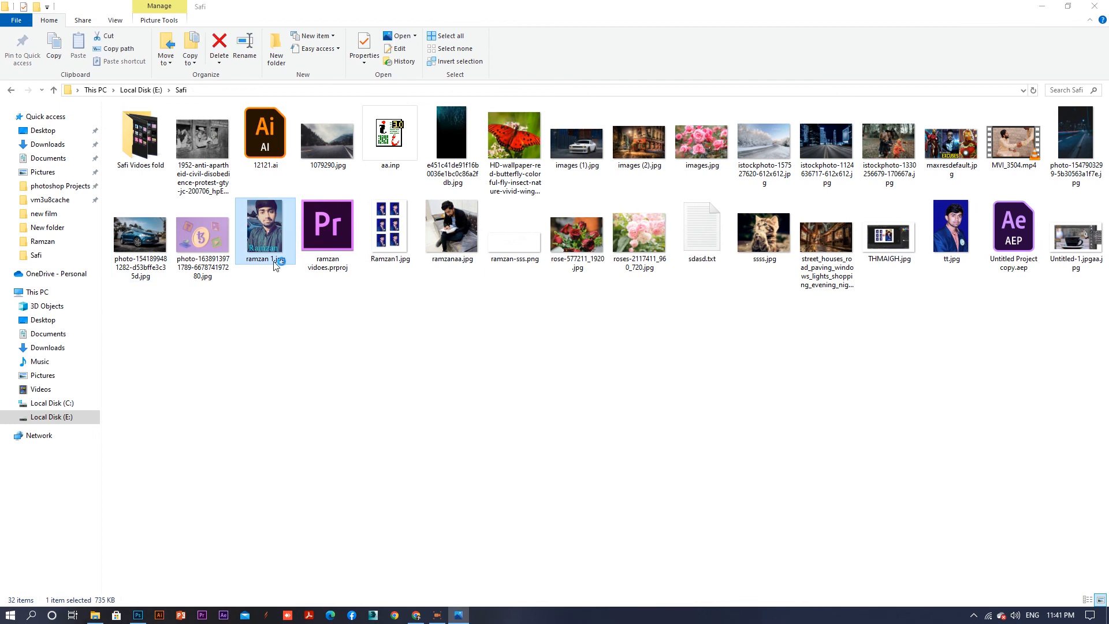